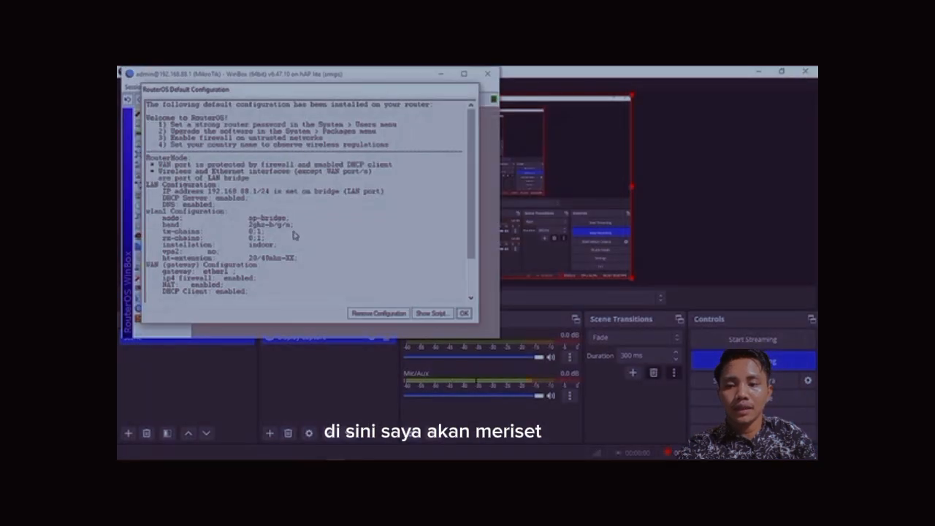
# Dismiss the default configuration notice and reset the router's configuration, confirming the reset and reboot.
pyautogui.click(401, 317)
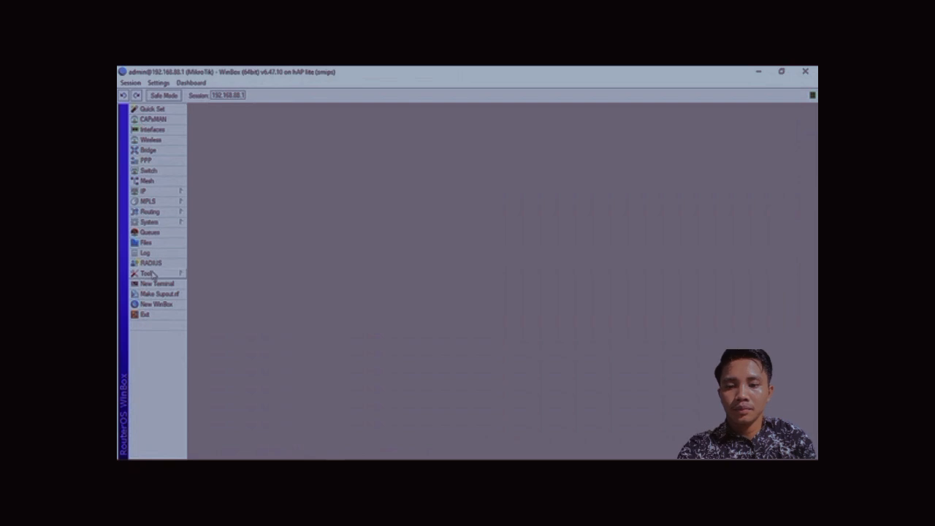
pyautogui.click(171, 222)
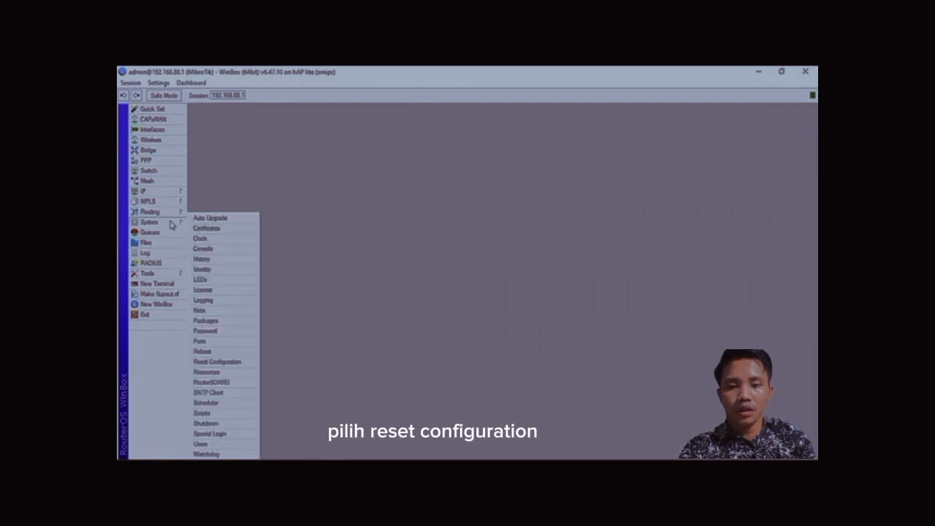
pyautogui.click(242, 364)
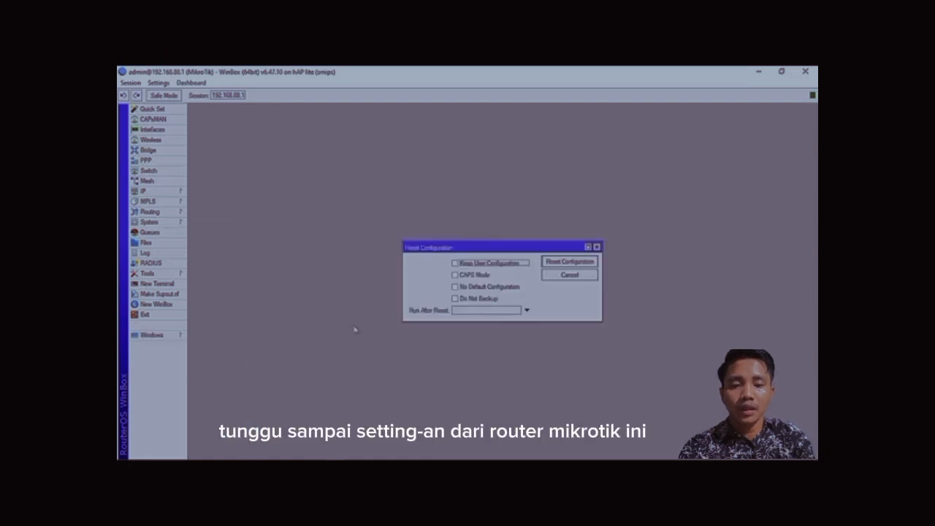
pyautogui.click(554, 261)
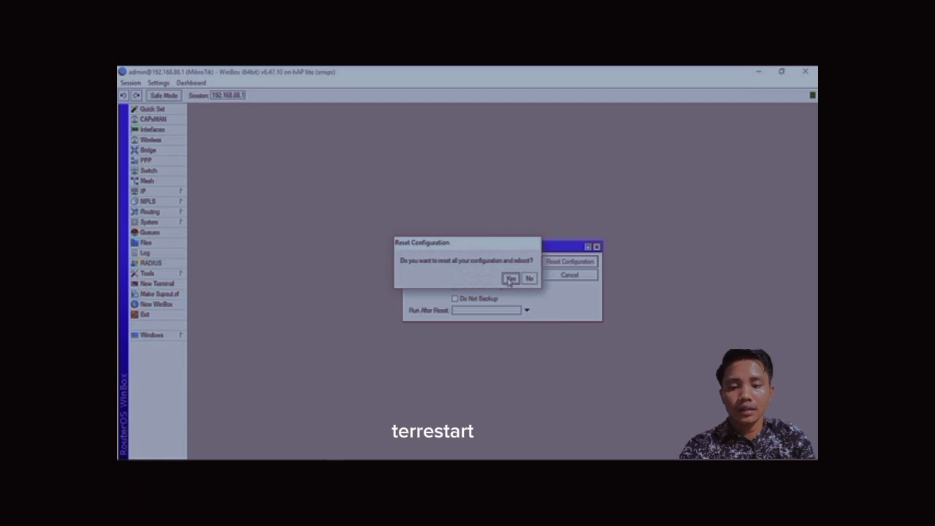
pyautogui.click(510, 280)
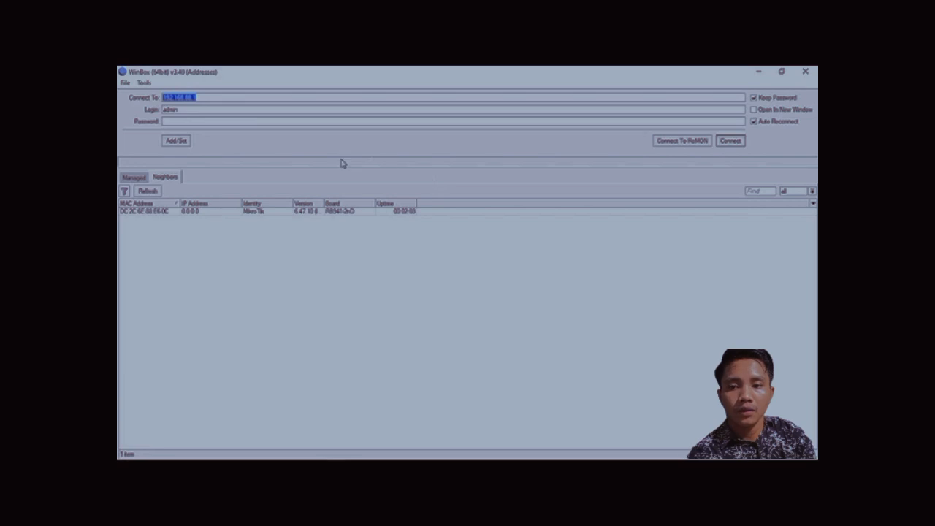
# Reconnect to the router by selecting it from the neighbors list by its MAC address.
pyautogui.click(209, 211)
pyautogui.click(730, 141)
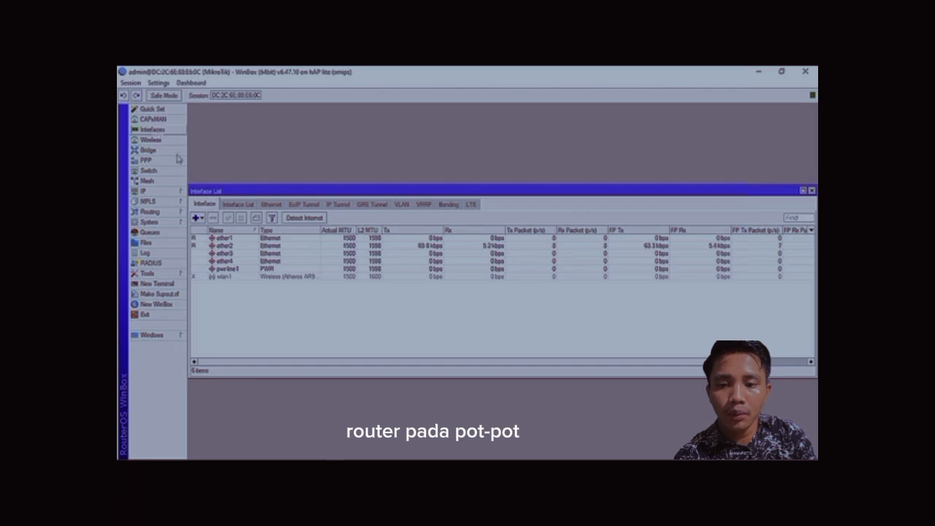
# Rename interface ether1 to ether1 ISP.
pyautogui.doubleClick(234, 240)
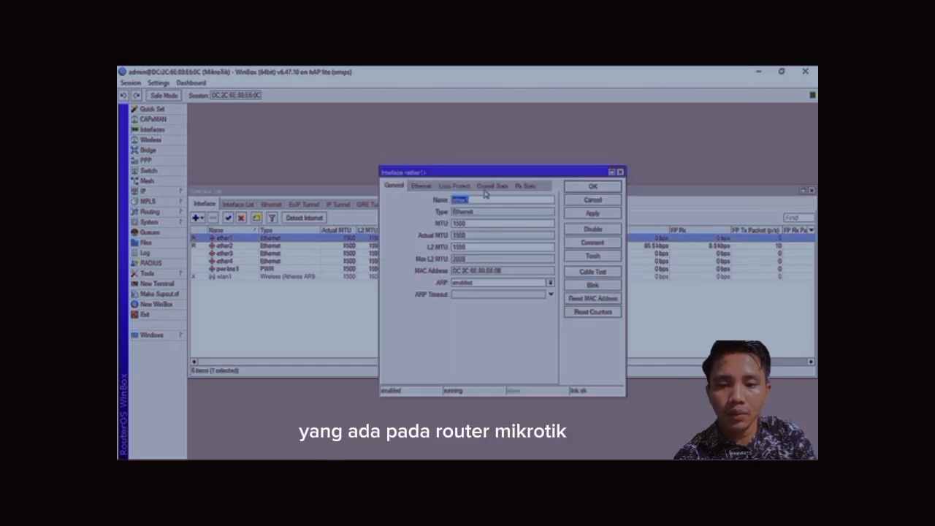
pyautogui.click(485, 198)
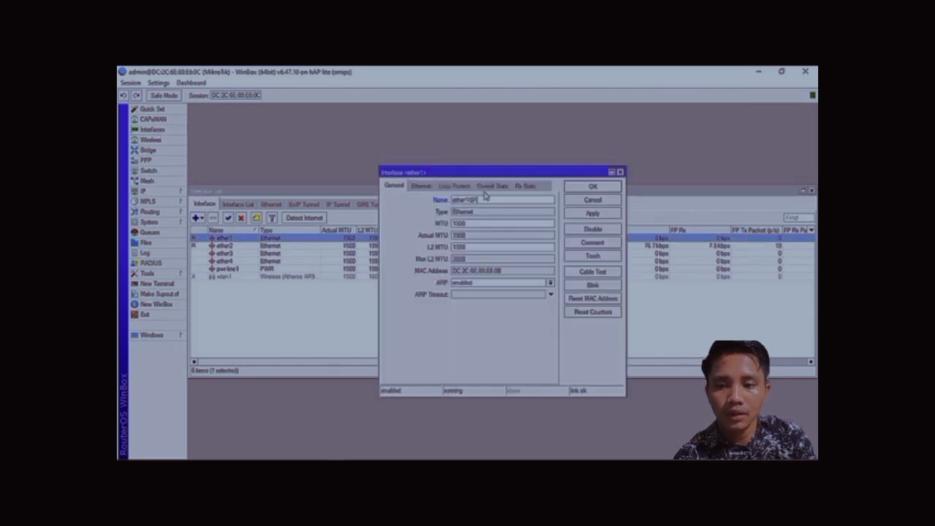
pyautogui.write('IS')
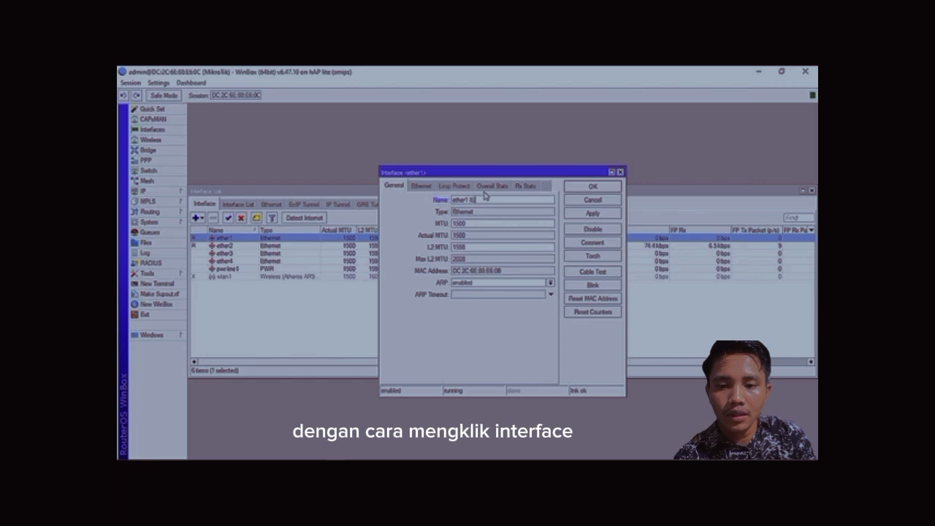
pyautogui.write('P')
pyautogui.press('Return')
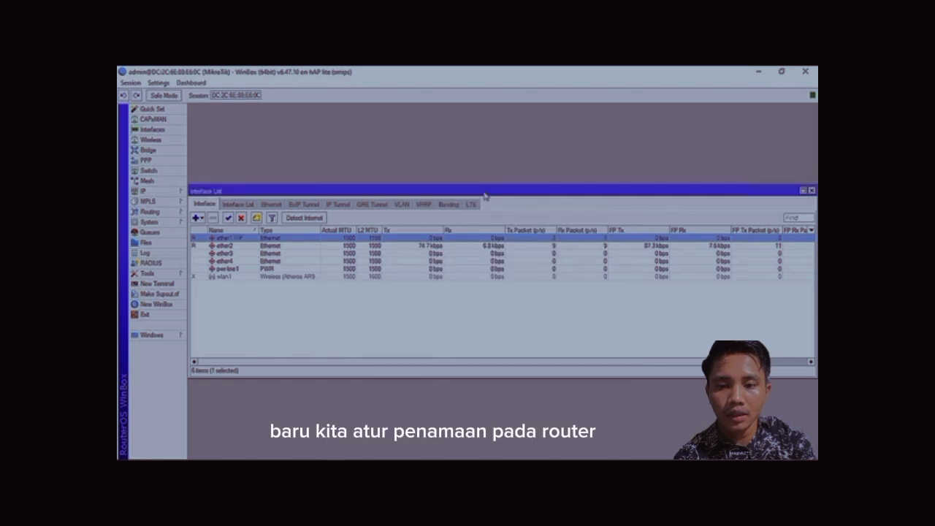
# Rename interface ether2 to ether2 LAN 1.
pyautogui.doubleClick(255, 247)
pyautogui.click(481, 198)
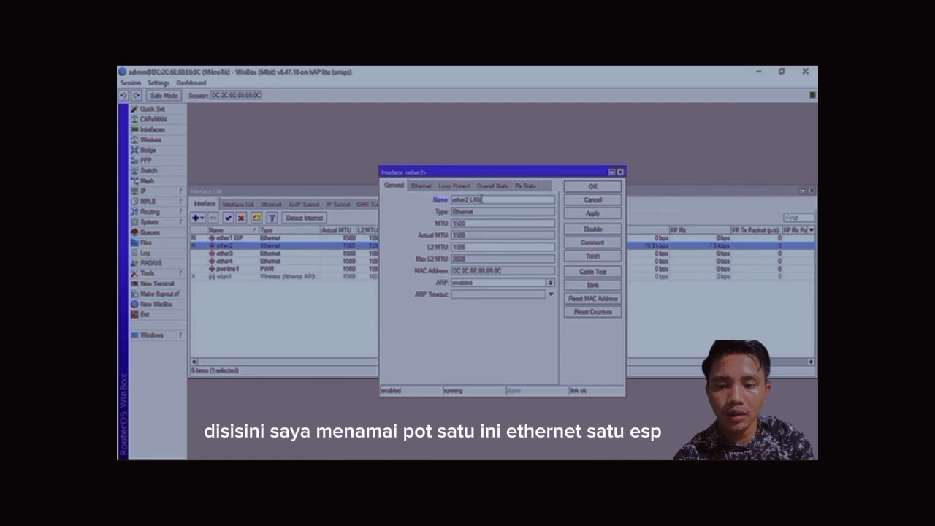
pyautogui.press('Return')
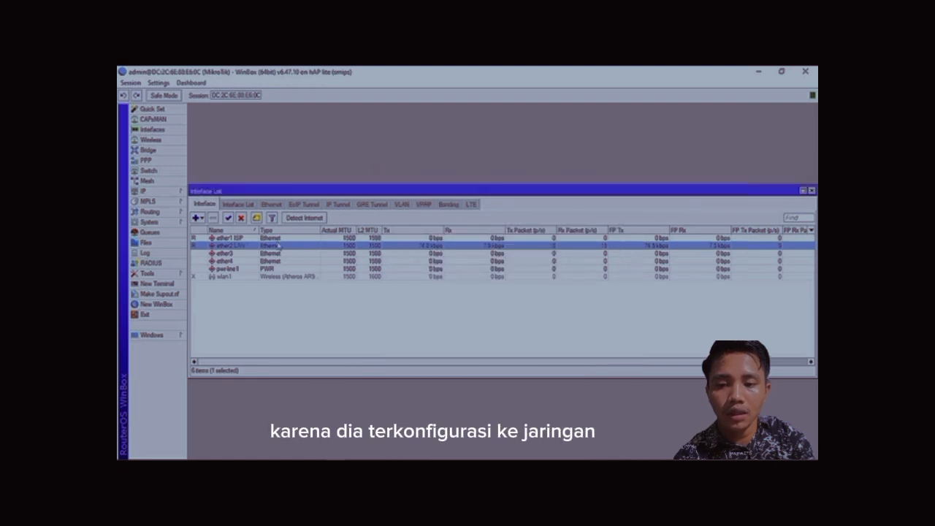
# Rename interface ether3 to ether3 LAN2.
pyautogui.doubleClick(249, 253)
pyautogui.press('Right')
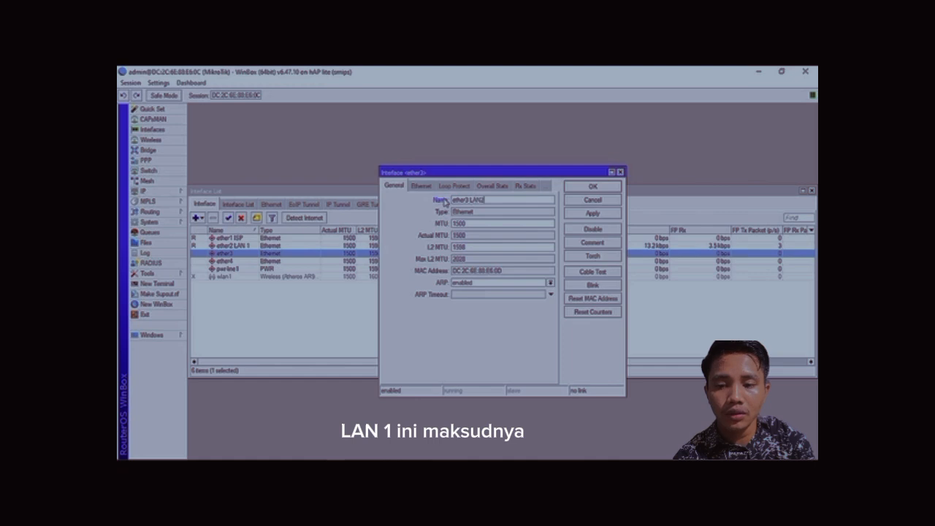
pyautogui.press('Return')
# Rename interface ether4 to ether4 LAN3.
pyautogui.doubleClick(248, 262)
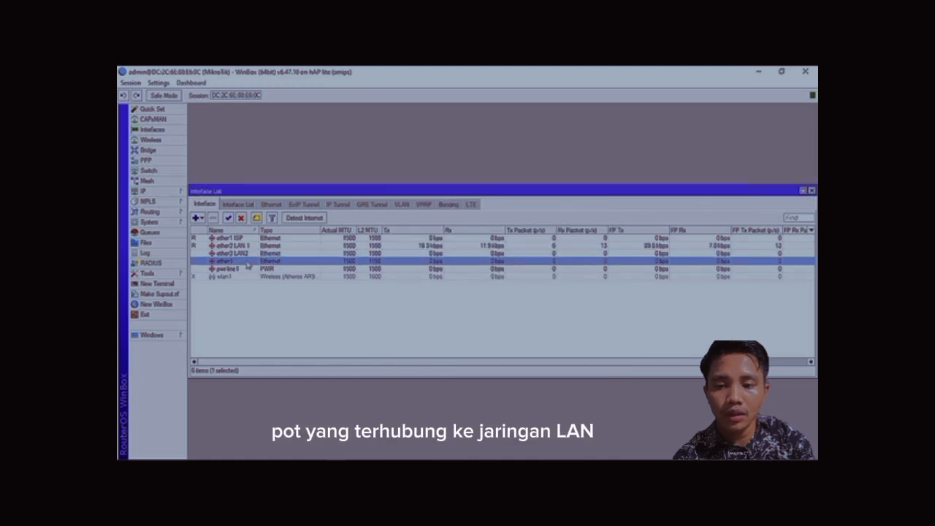
pyautogui.press('Right')
pyautogui.write('LA')
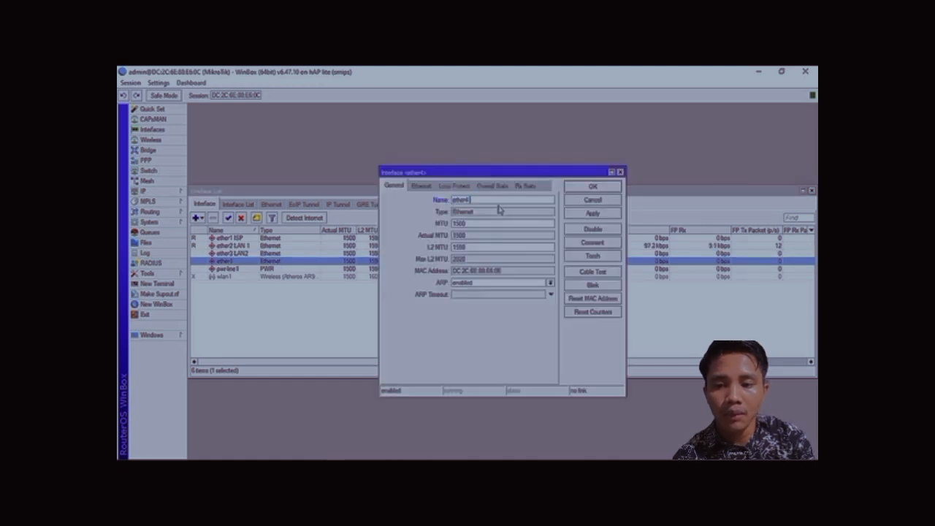
pyautogui.write('N 3')
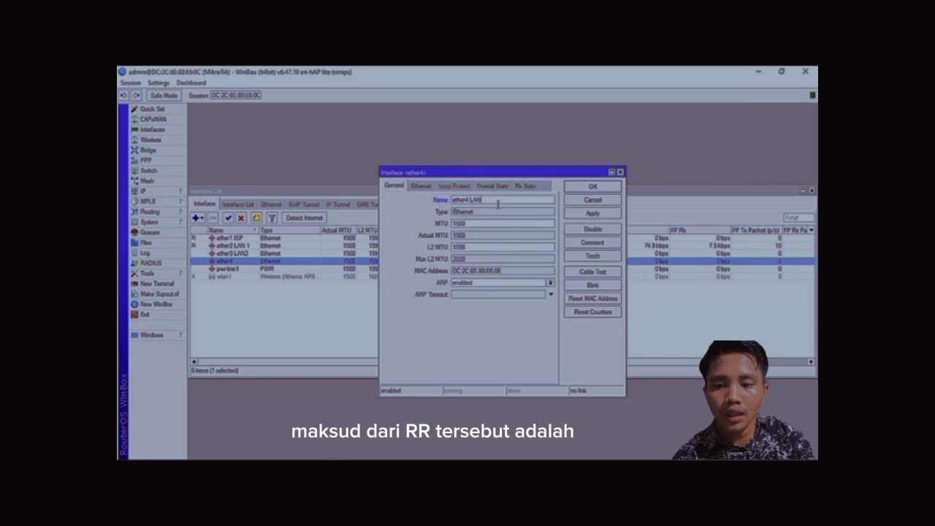
pyautogui.press('Return')
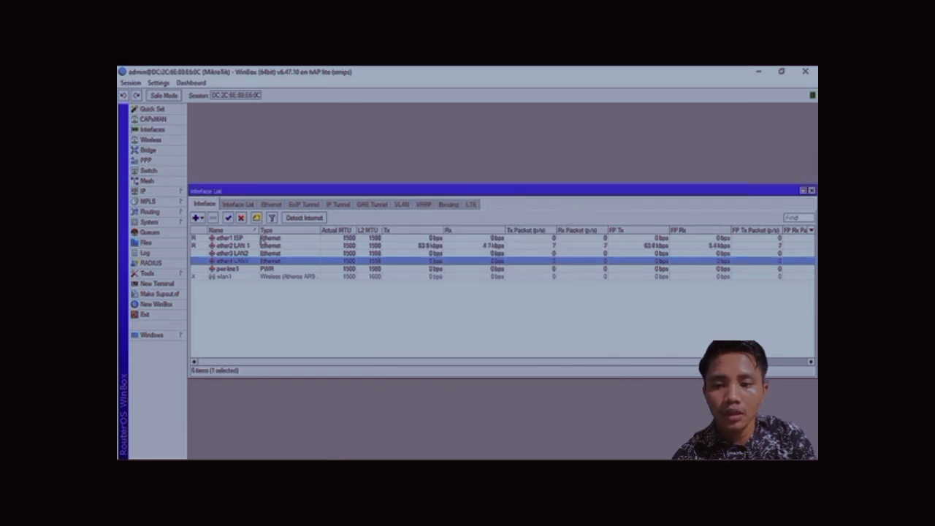
# Correct interface ether2's name to ether2 LAN1.
pyautogui.doubleClick(249, 246)
pyautogui.click(483, 199)
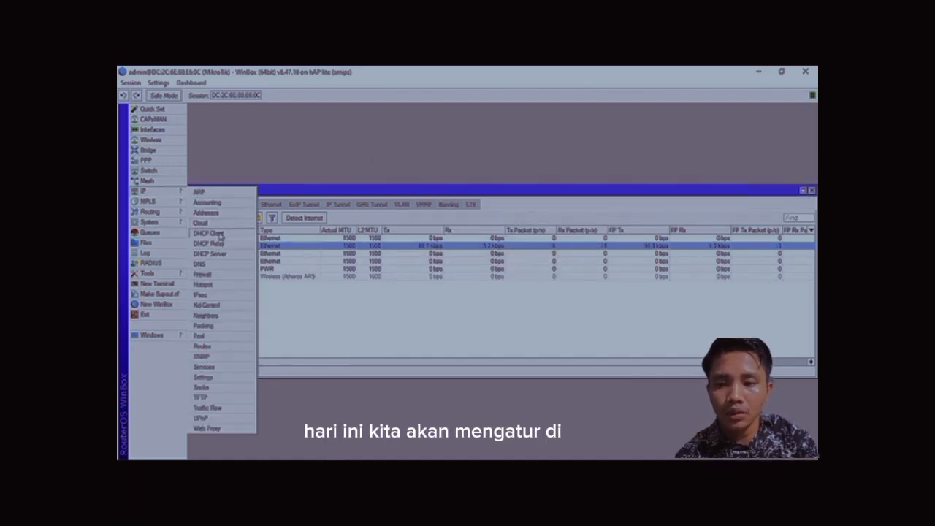
# Add a DHCP client on interface ether1 ISP.
pyautogui.click(219, 238)
pyautogui.click(388, 218)
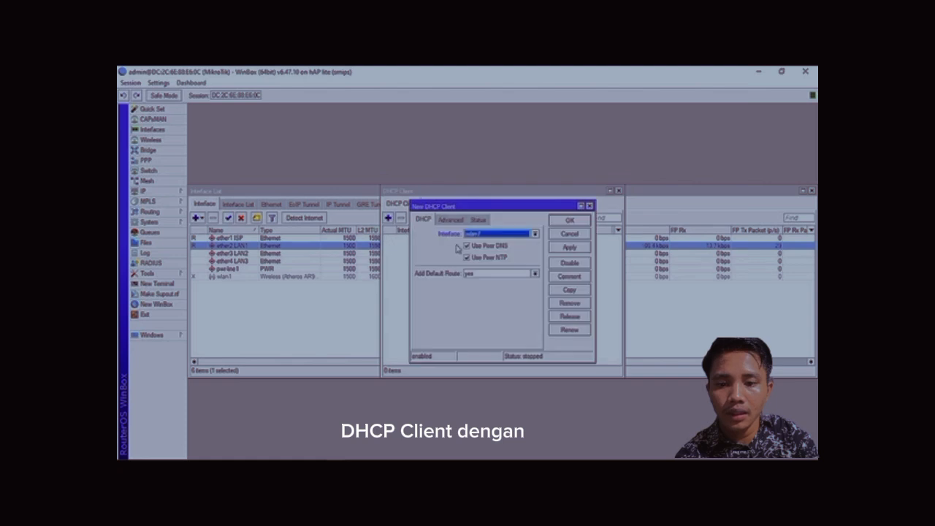
pyautogui.click(534, 233)
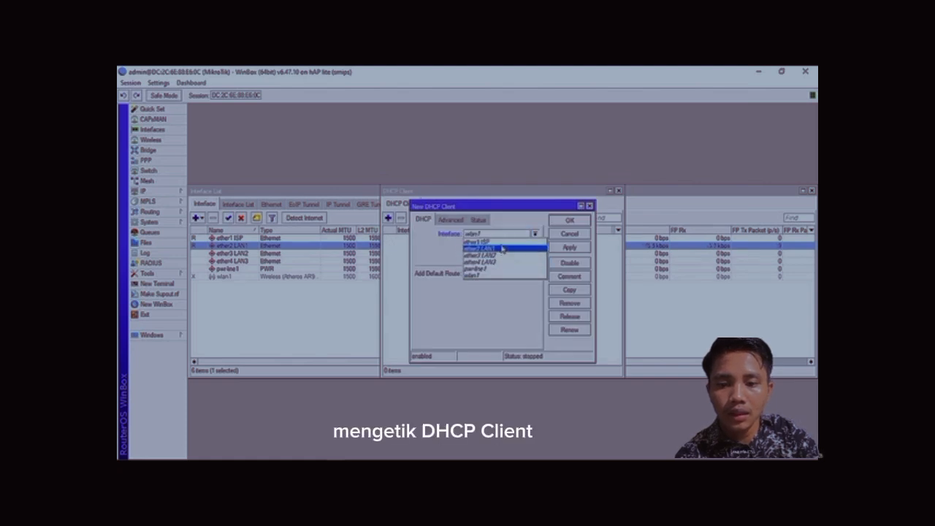
pyautogui.click(502, 242)
pyautogui.click(566, 246)
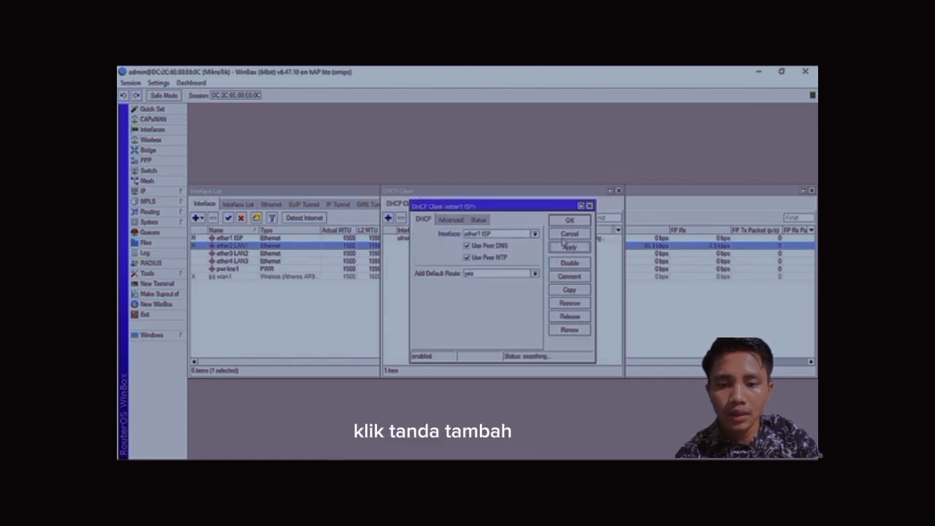
pyautogui.moveTo(537, 207); pyautogui.dragTo(342, 160)
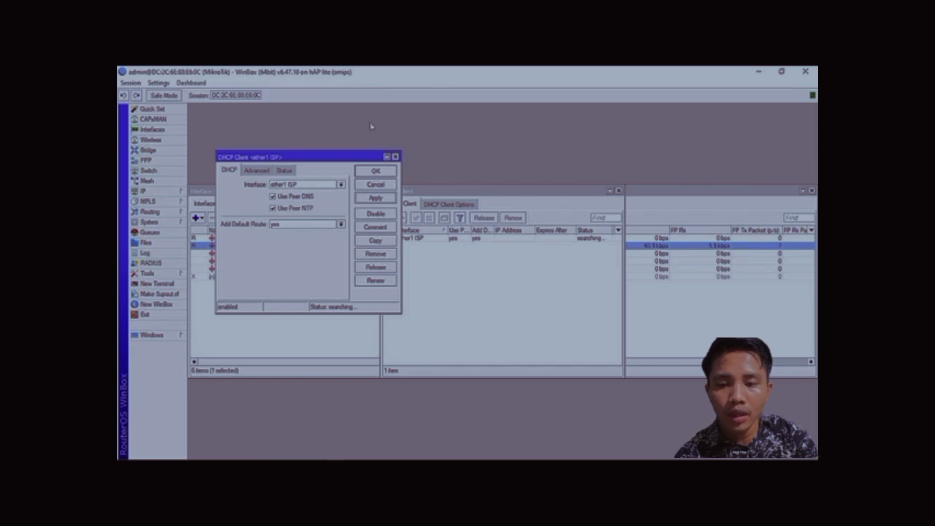
pyautogui.click(364, 173)
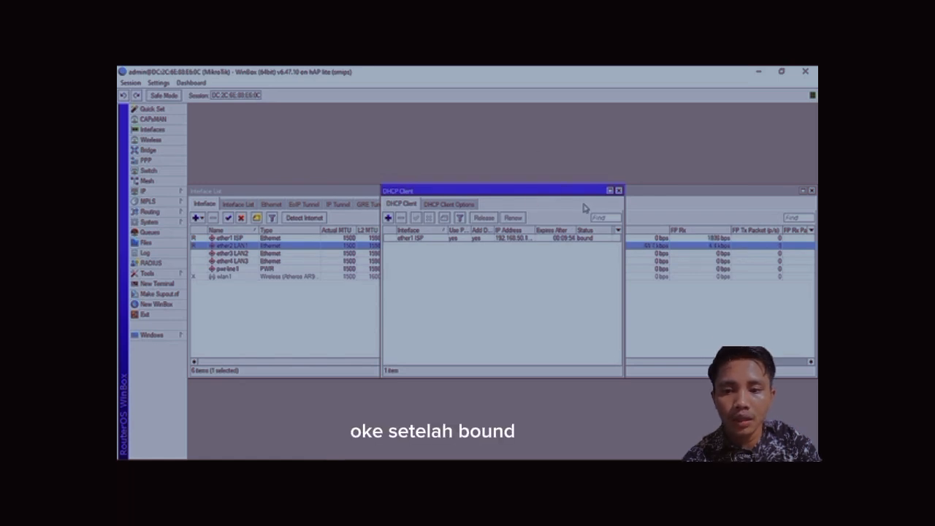
# Add the IP address 192.168.60.1/24 on interface ether2 LAN1.
pyautogui.click(160, 192)
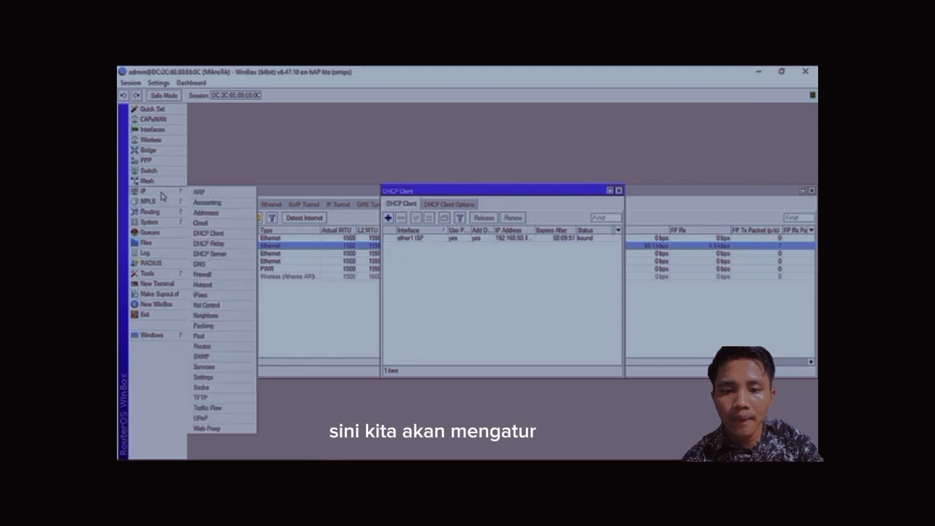
pyautogui.click(207, 213)
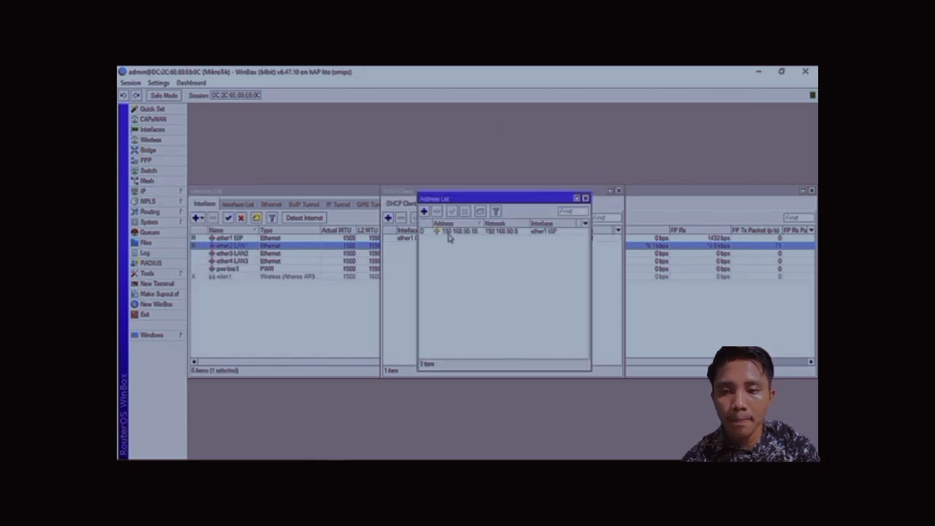
pyautogui.click(424, 211)
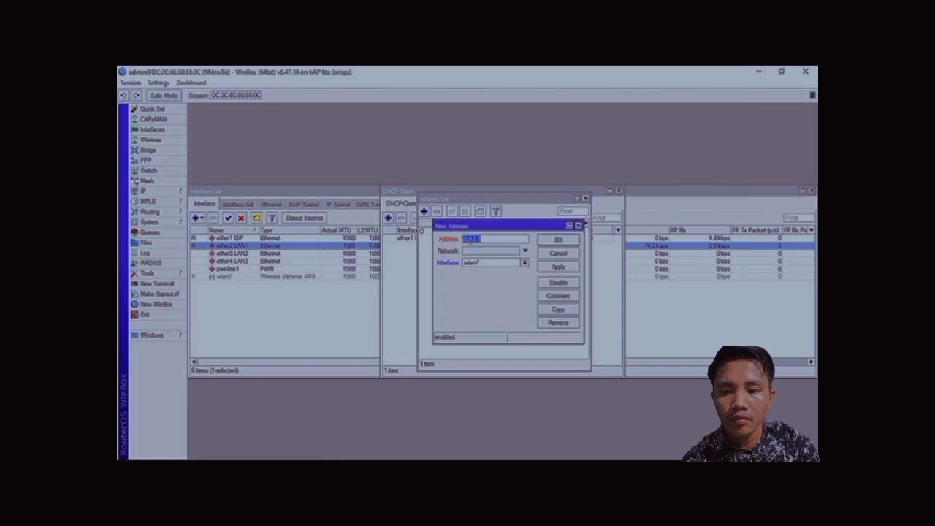
pyautogui.moveTo(522, 201); pyautogui.dragTo(610, 256)
pyautogui.moveTo(546, 226); pyautogui.dragTo(681, 108)
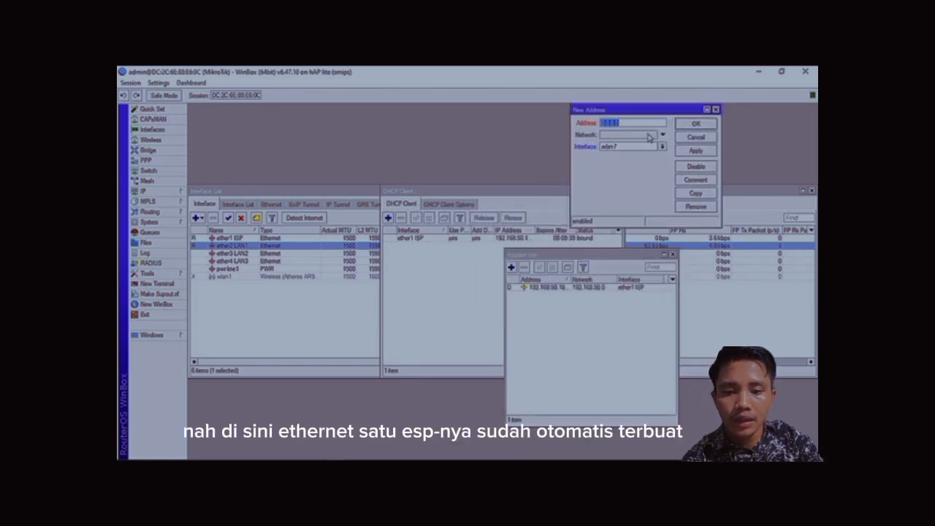
pyautogui.write('192')
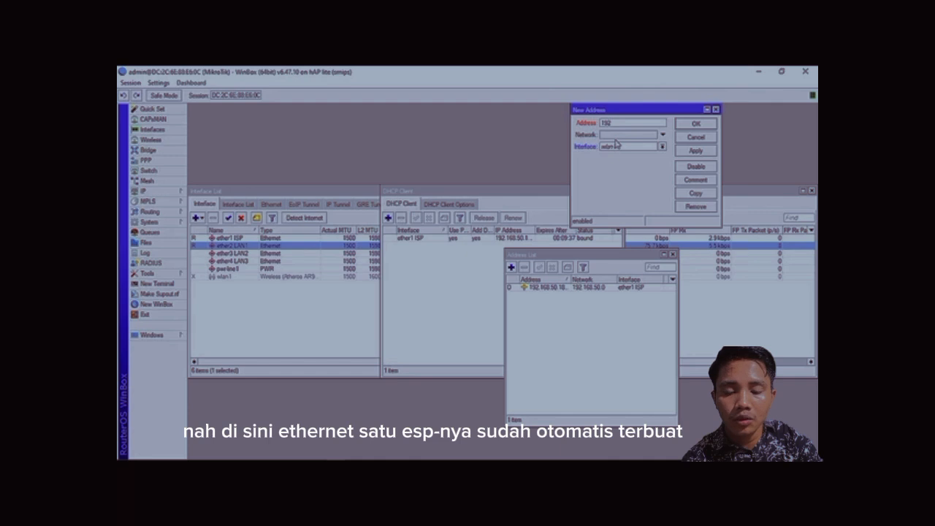
pyautogui.write('.168')
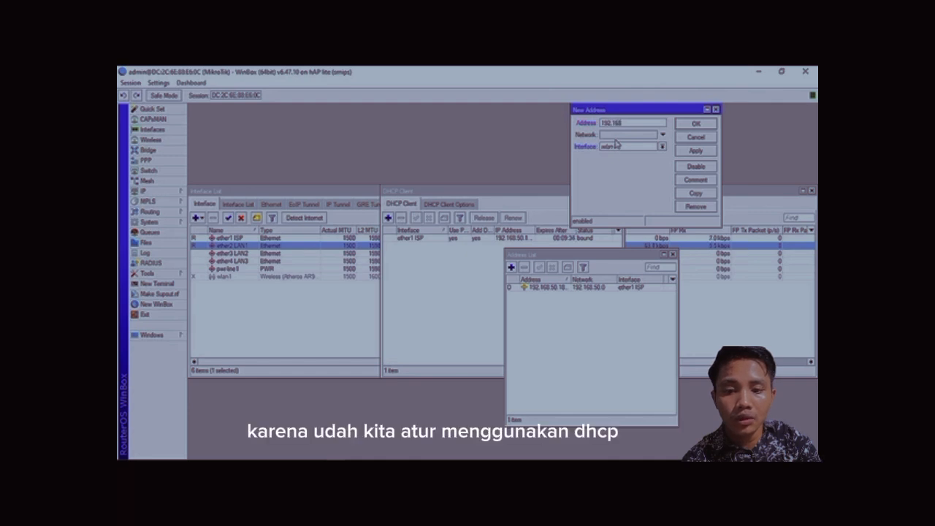
pyautogui.write('.60.')
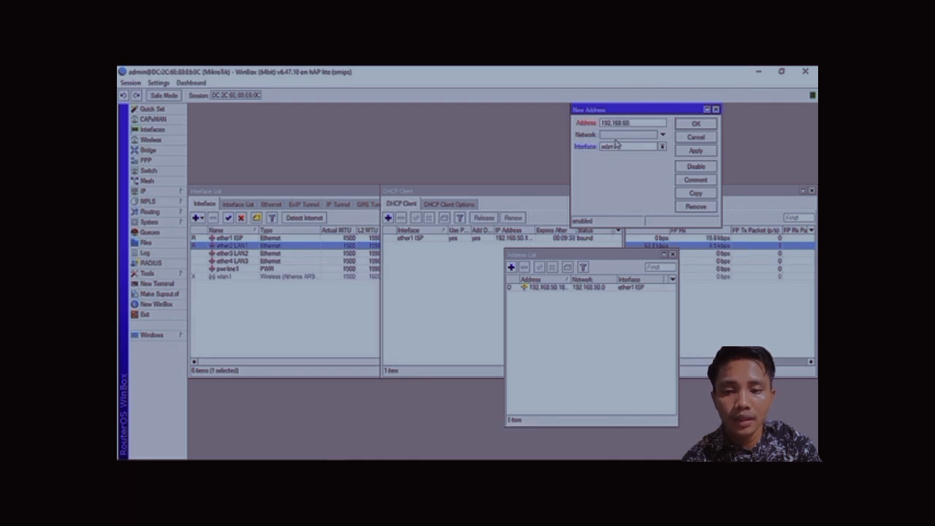
pyautogui.write('1/24')
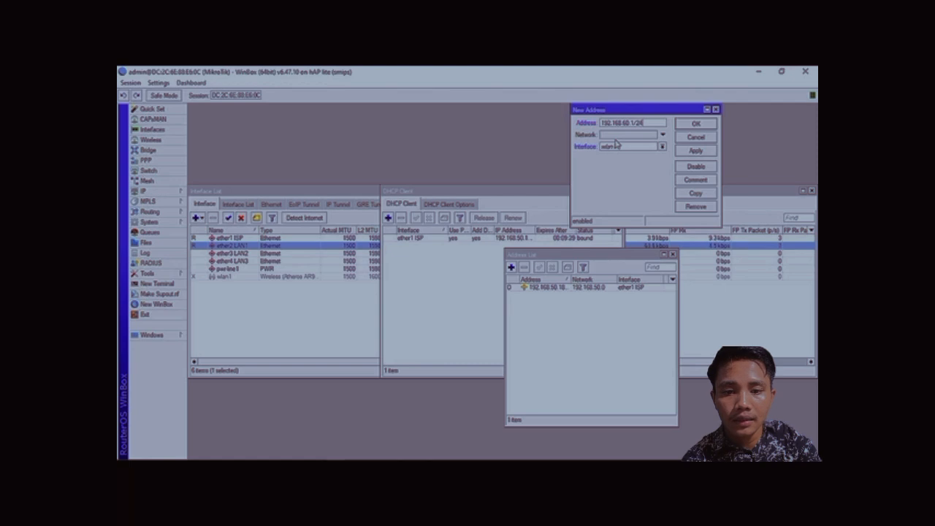
pyautogui.click(615, 150)
pyautogui.click(620, 162)
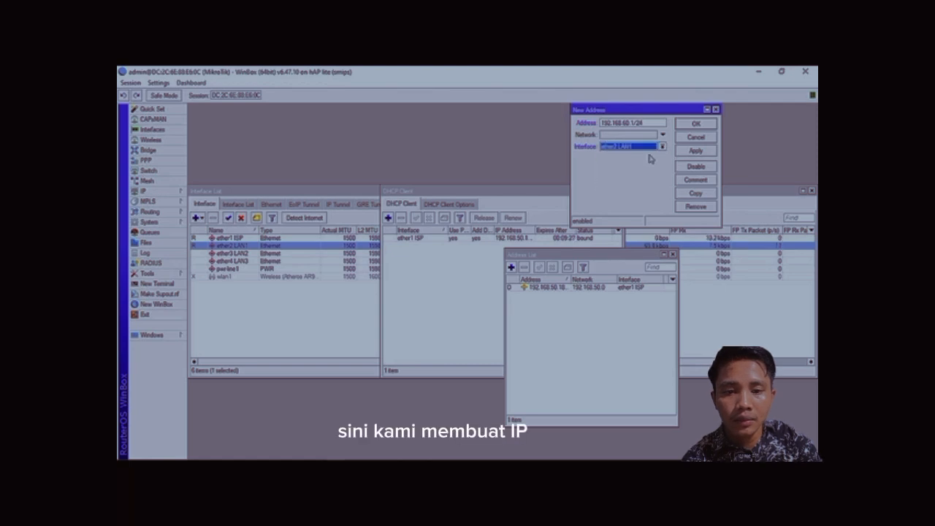
pyautogui.click(691, 152)
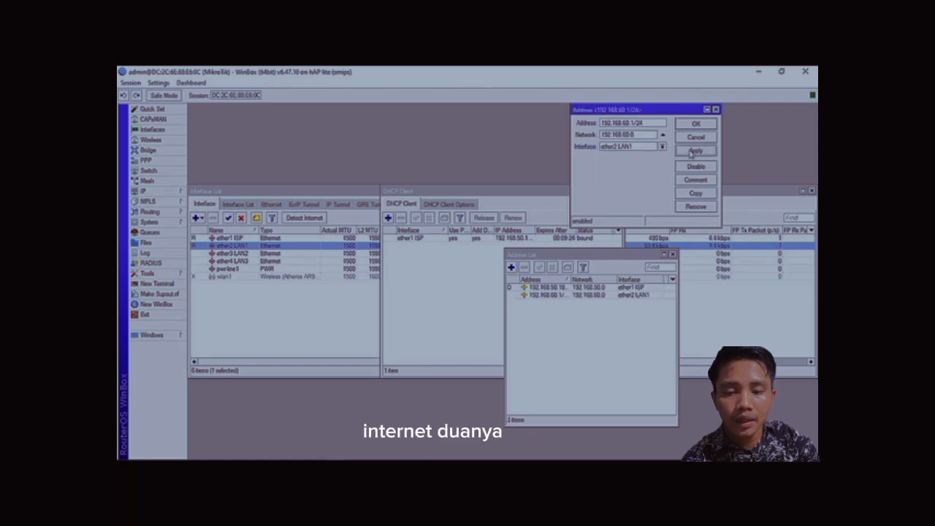
pyautogui.click(696, 123)
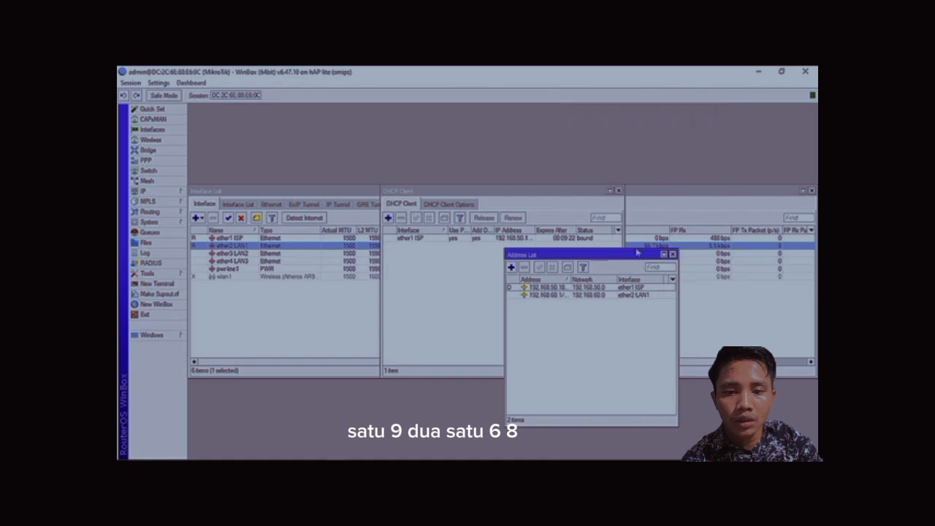
# Add the IP address 192.168.70.1/24 on interface ether3 LAN2.
pyautogui.click(512, 267)
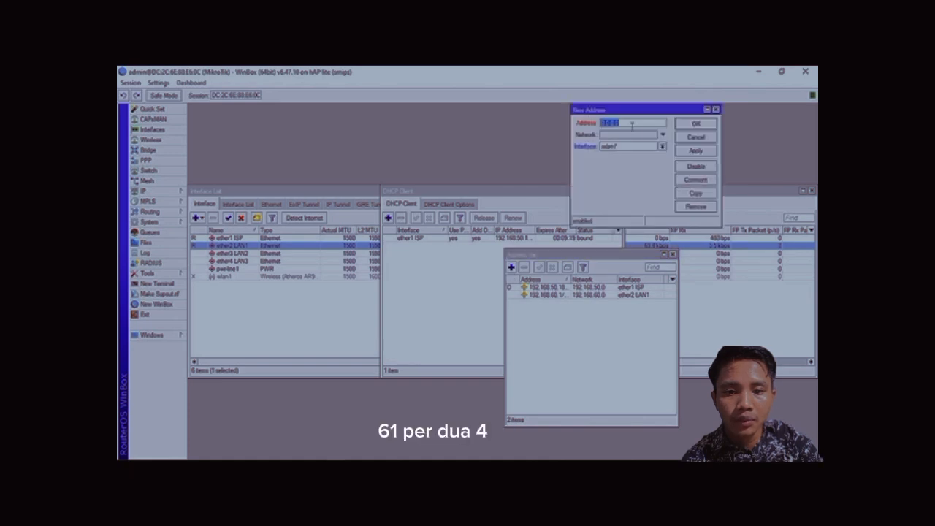
pyautogui.write('192.168.70')
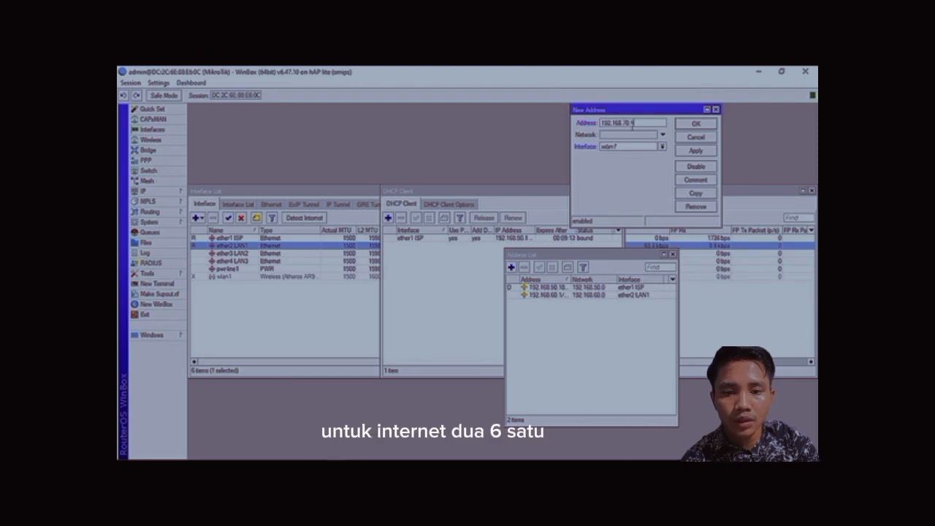
pyautogui.write('.1/26')
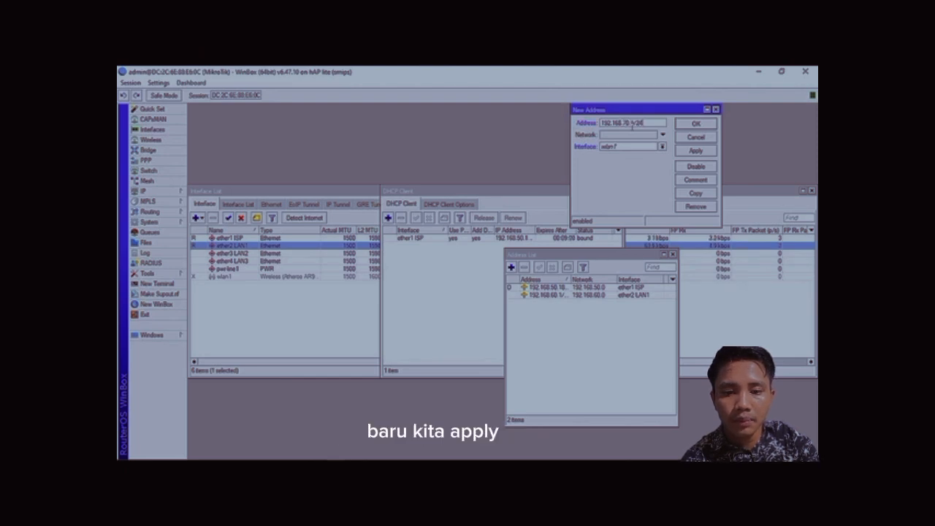
pyautogui.click(628, 146)
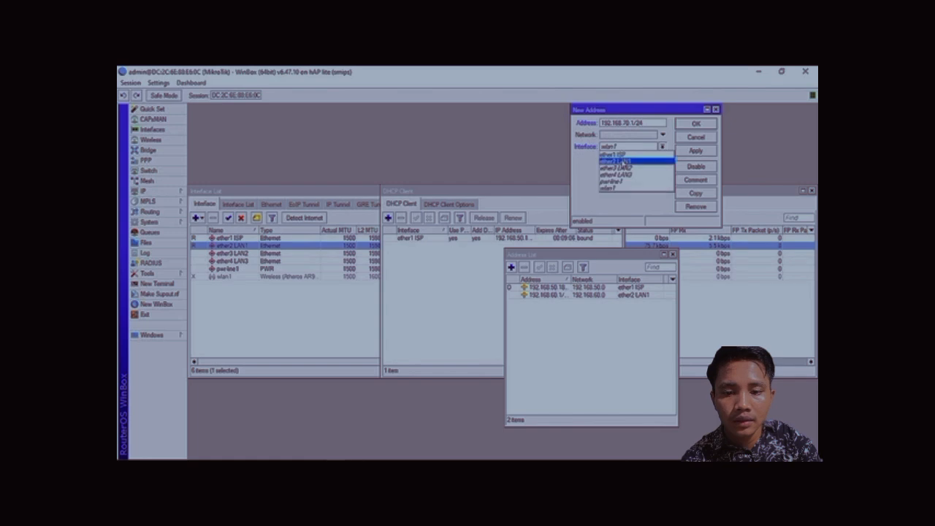
pyautogui.click(627, 163)
pyautogui.click(695, 151)
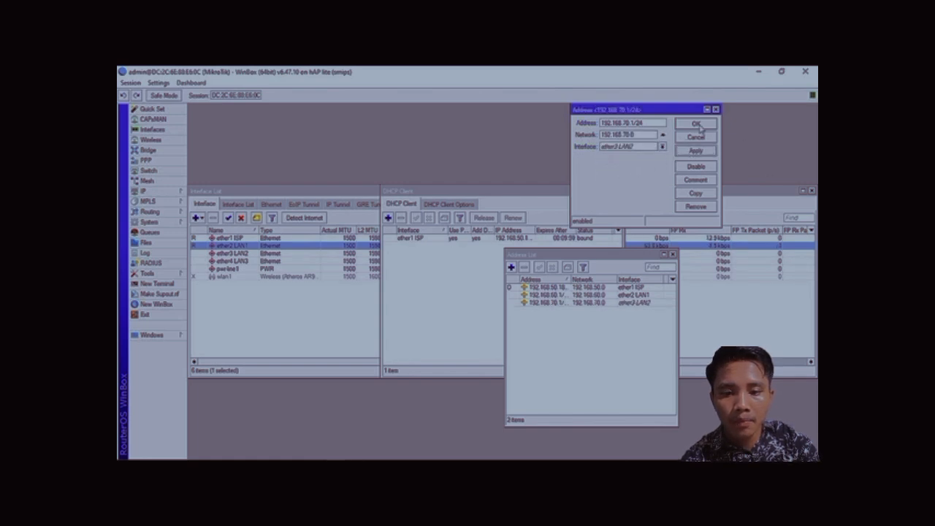
pyautogui.click(697, 124)
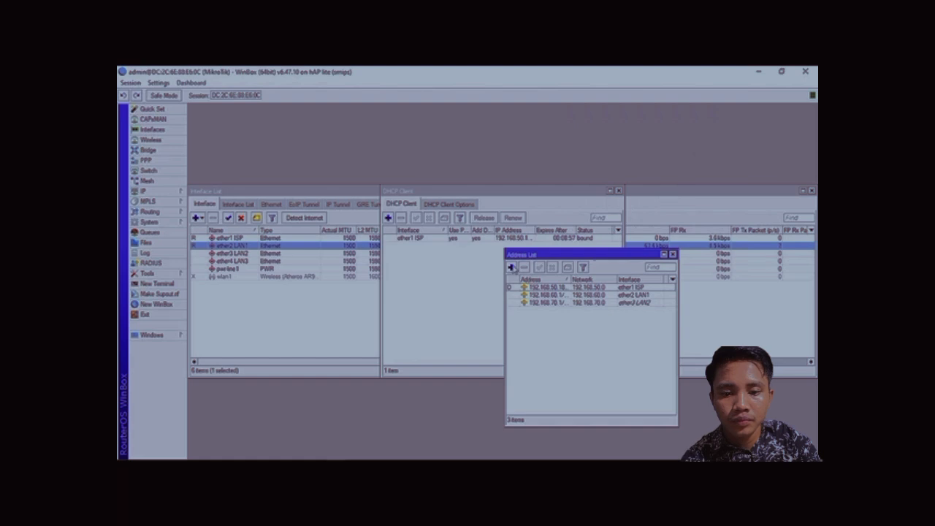
# Add the IP address 192.168.80.1/24 on interface ether4 LAN3.
pyautogui.click(511, 267)
pyautogui.click(620, 147)
pyautogui.click(627, 175)
pyautogui.moveTo(625, 124); pyautogui.dragTo(577, 105)
pyautogui.write('192.168.80.1/24')
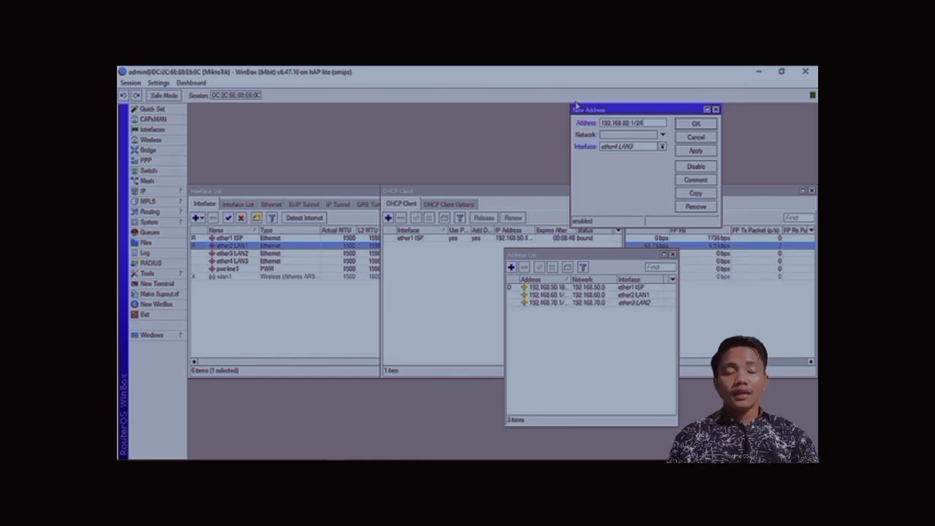
pyautogui.click(696, 152)
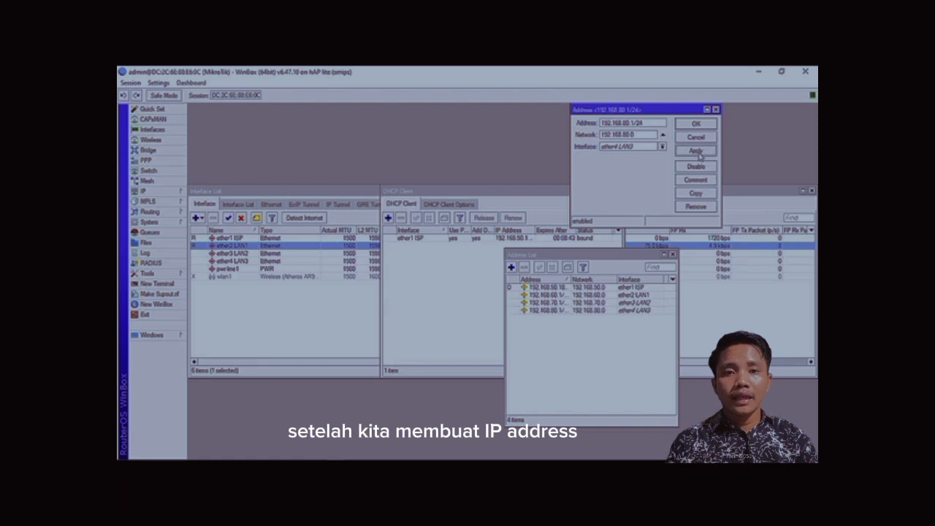
pyautogui.click(695, 126)
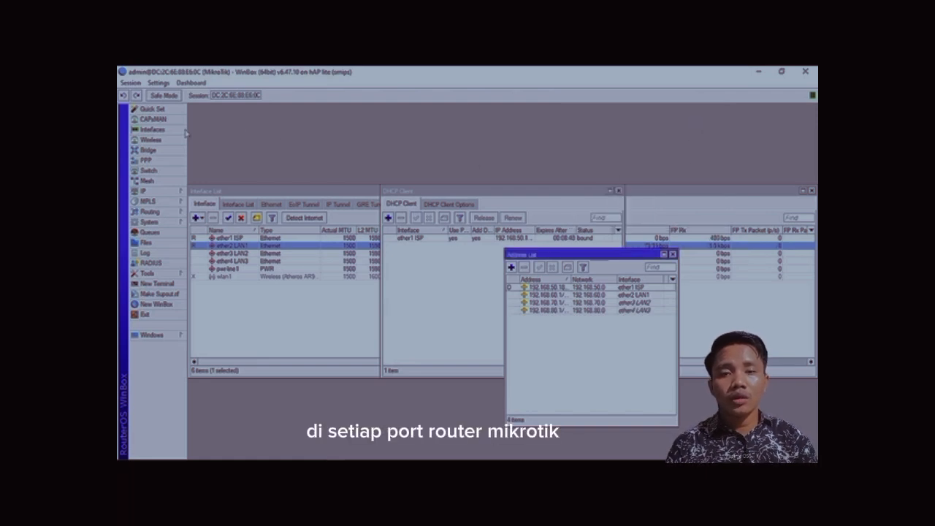
# Enable Allow Remote Requests in the DNS settings.
pyautogui.click(146, 191)
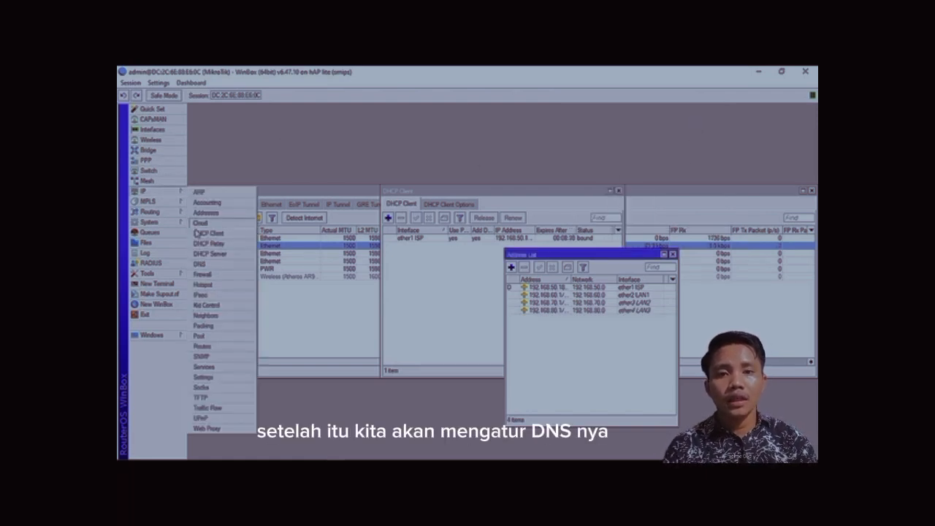
pyautogui.click(216, 266)
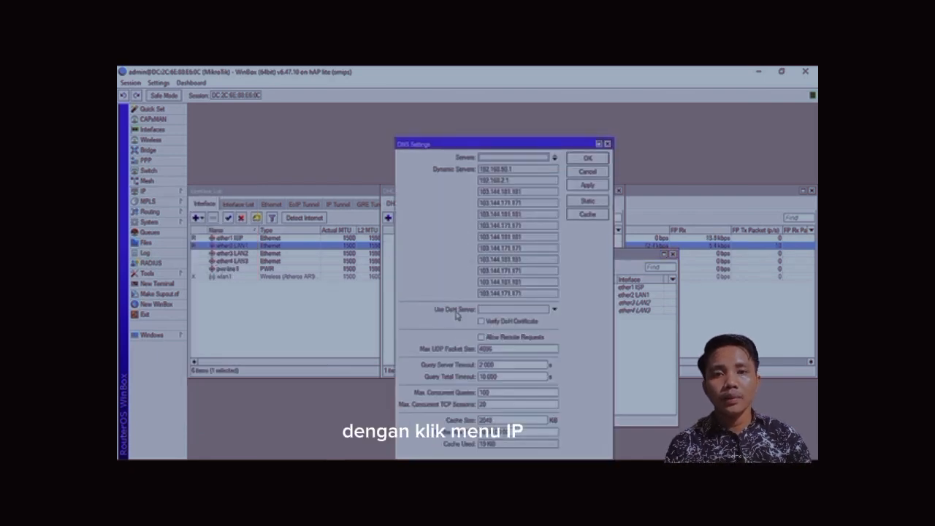
pyautogui.click(481, 337)
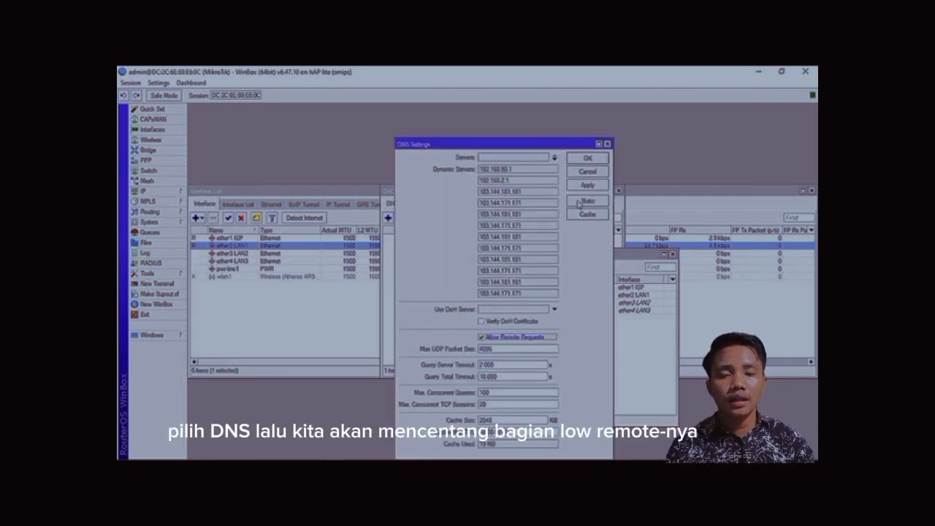
pyautogui.click(591, 159)
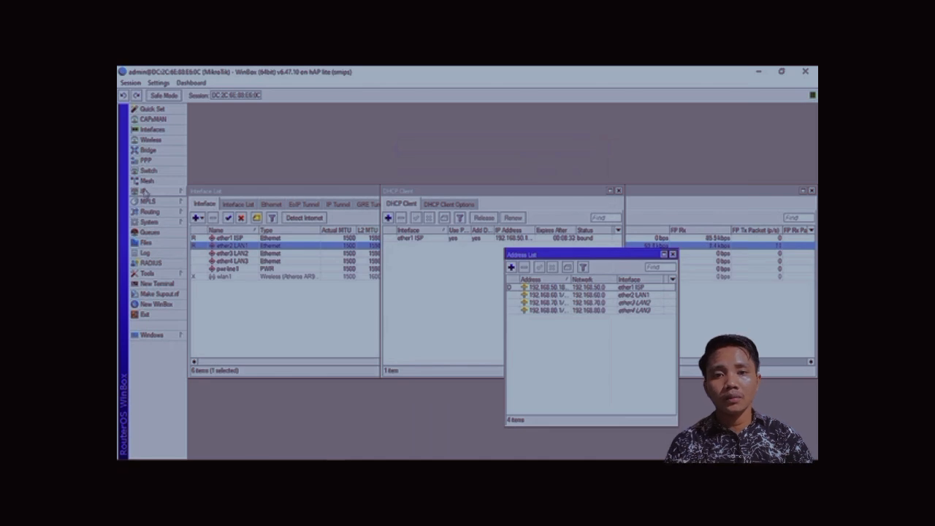
# Run DHCP Setup to create a DHCP server on ether2 LAN1, accepting the default settings.
pyautogui.click(174, 193)
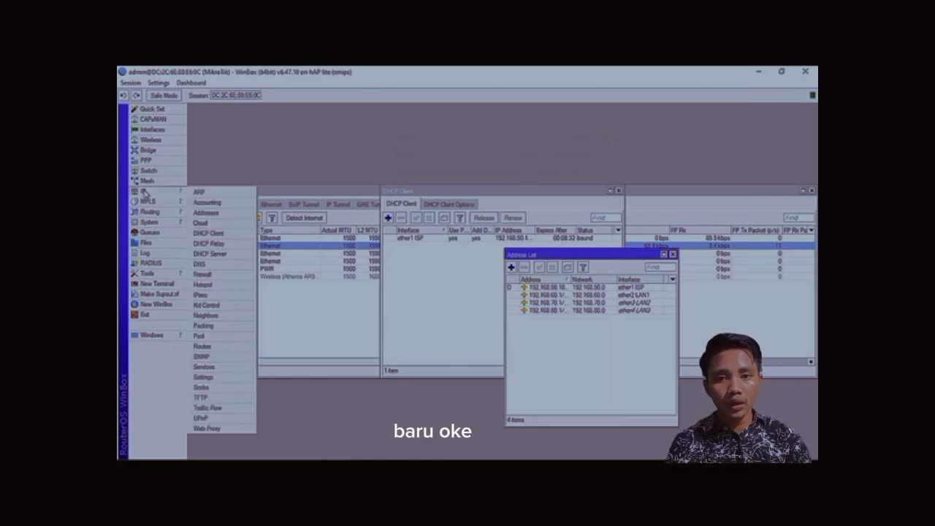
pyautogui.click(223, 256)
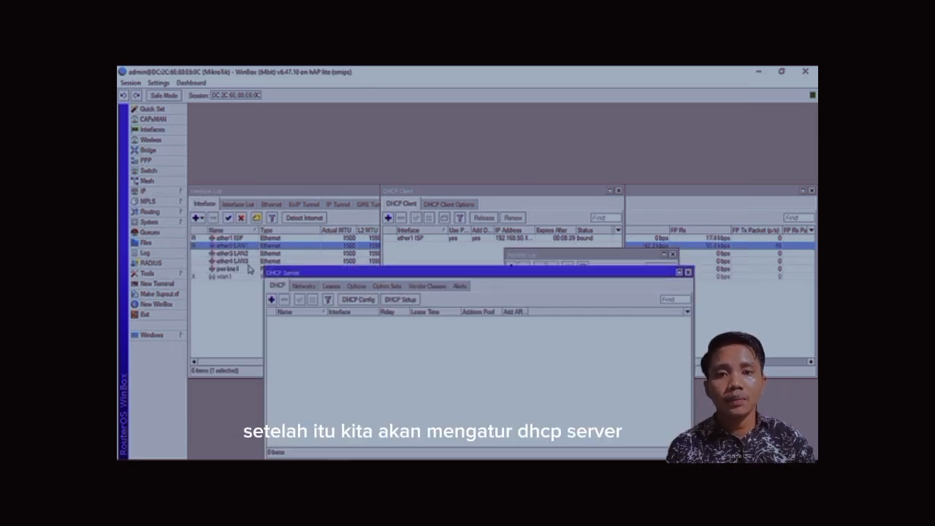
pyautogui.moveTo(486, 272); pyautogui.dragTo(482, 172)
pyautogui.click(406, 199)
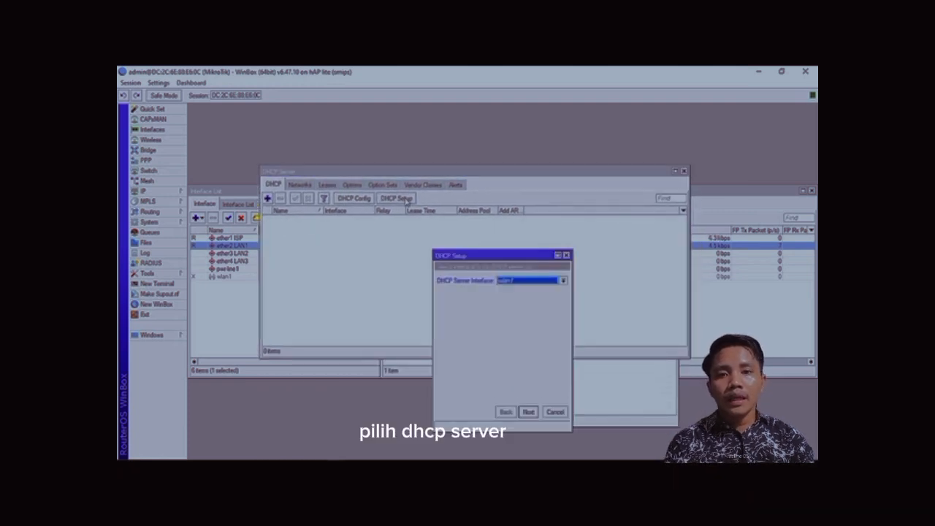
pyautogui.click(528, 284)
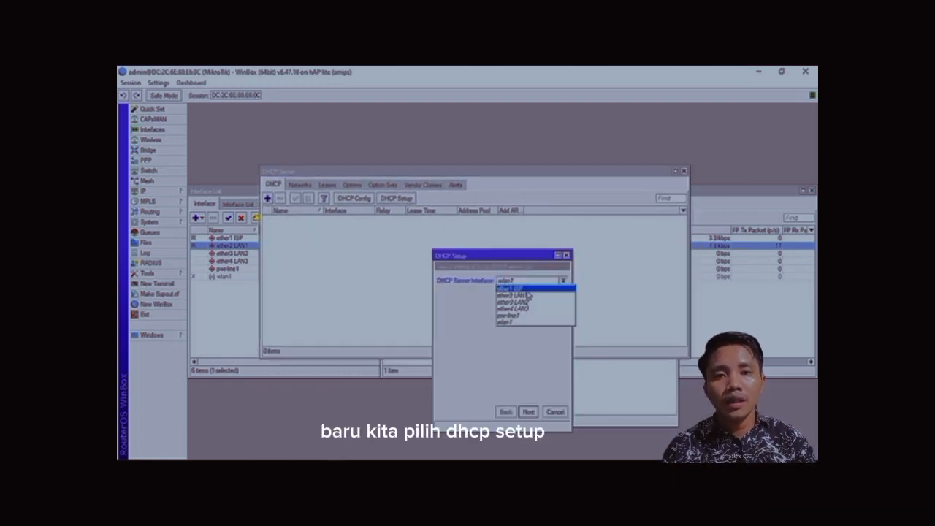
pyautogui.click(528, 296)
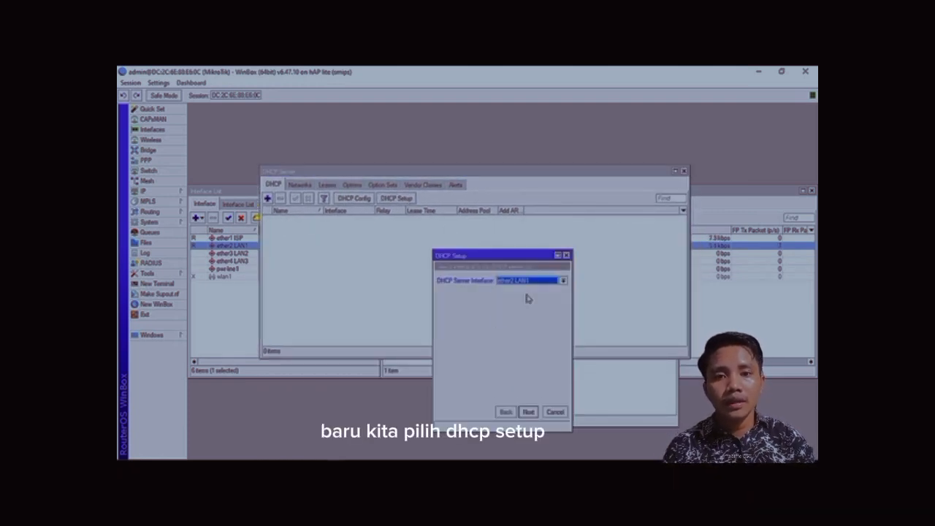
pyautogui.click(529, 412)
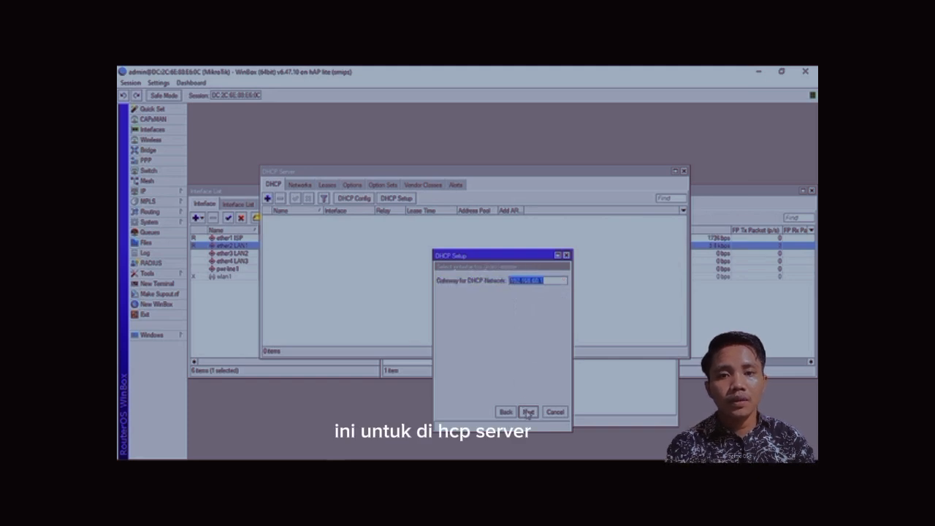
pyautogui.click(528, 412)
pyautogui.click(529, 412)
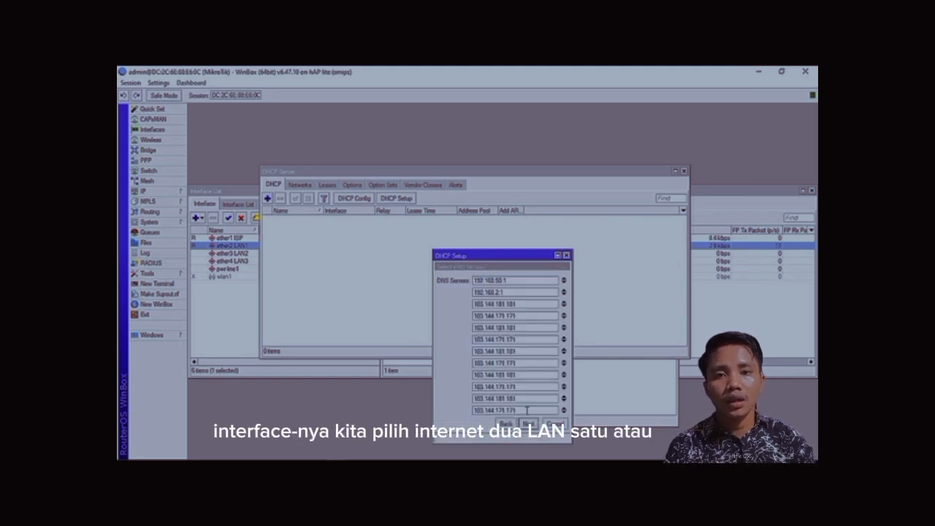
pyautogui.click(527, 424)
pyautogui.click(528, 424)
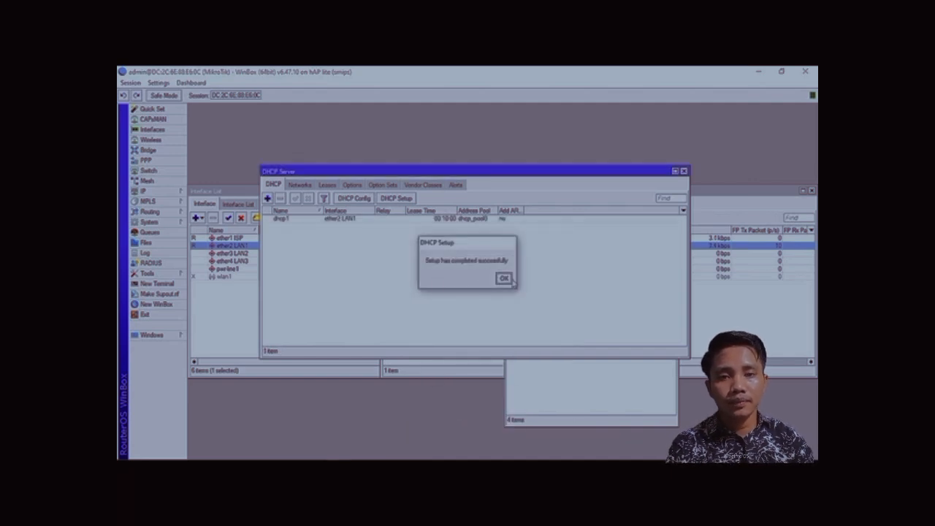
pyautogui.click(503, 279)
# Run DHCP Setup again to create a DHCP server on ether3 LAN2 with default settings.
pyautogui.click(401, 203)
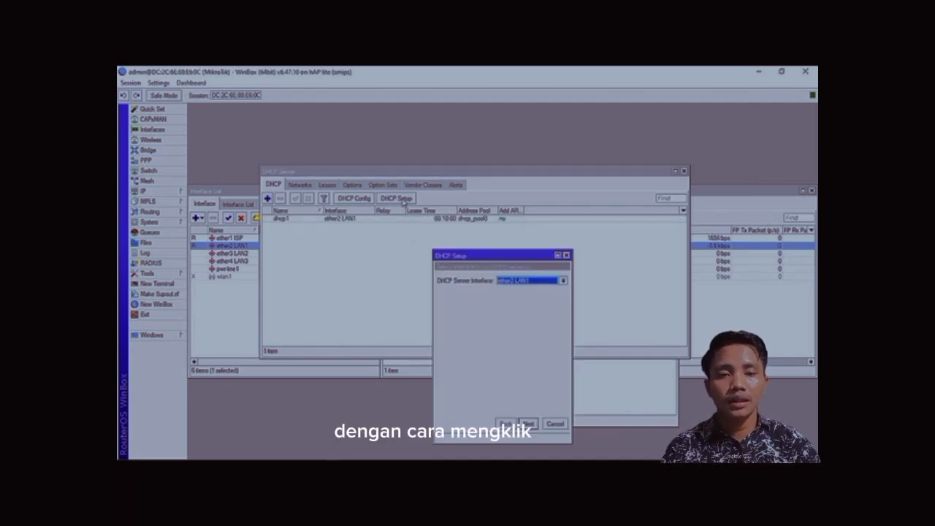
pyautogui.click(529, 283)
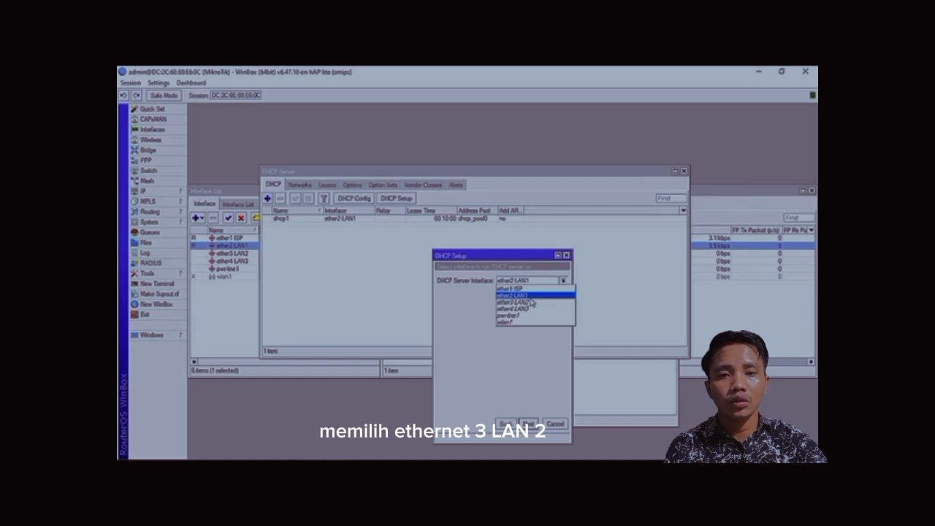
pyautogui.click(533, 306)
pyautogui.click(529, 423)
pyautogui.click(528, 424)
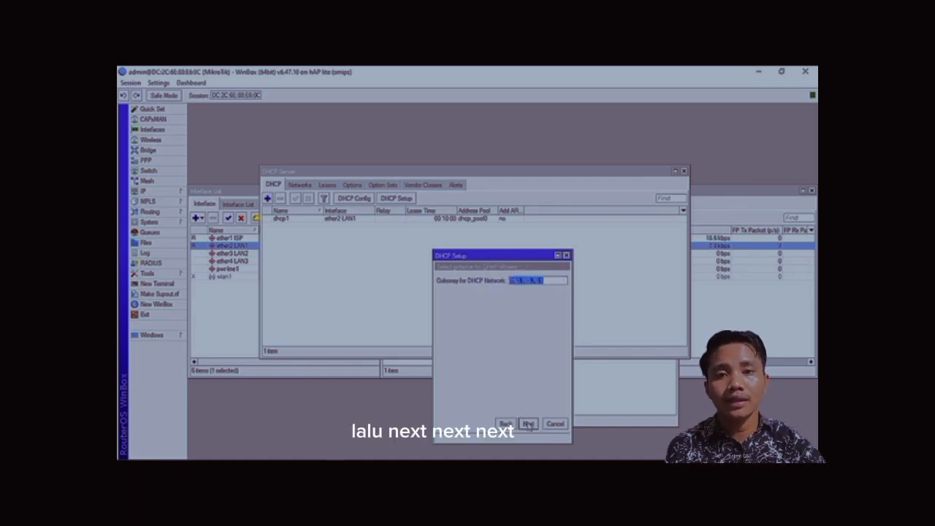
pyautogui.click(528, 423)
pyautogui.click(528, 424)
pyautogui.click(528, 423)
pyautogui.click(528, 424)
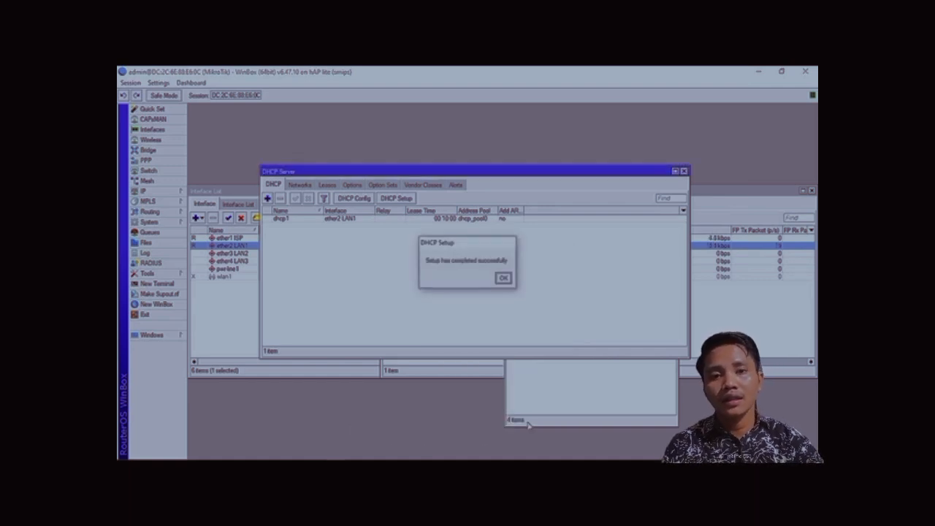
pyautogui.click(504, 278)
# Run DHCP Setup to create a DHCP server on ether4 LAN3 with default settings.
pyautogui.click(404, 199)
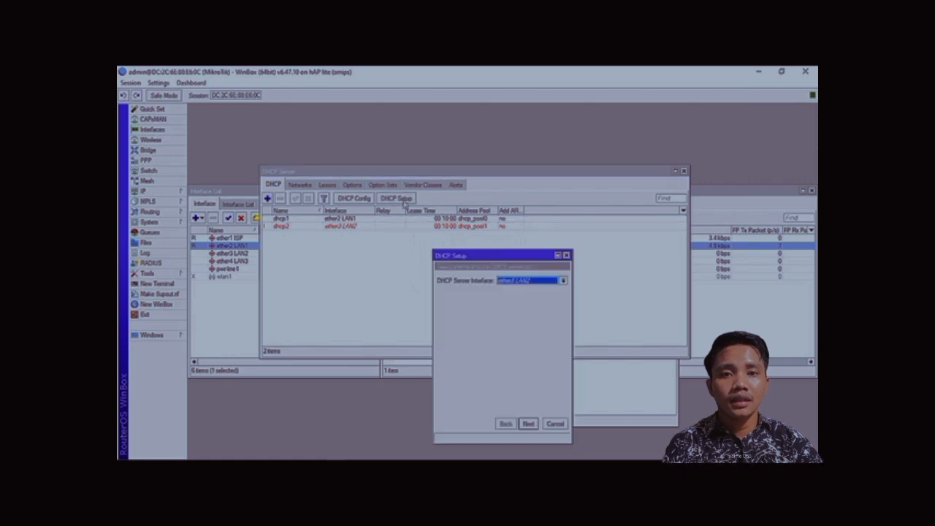
pyautogui.click(533, 282)
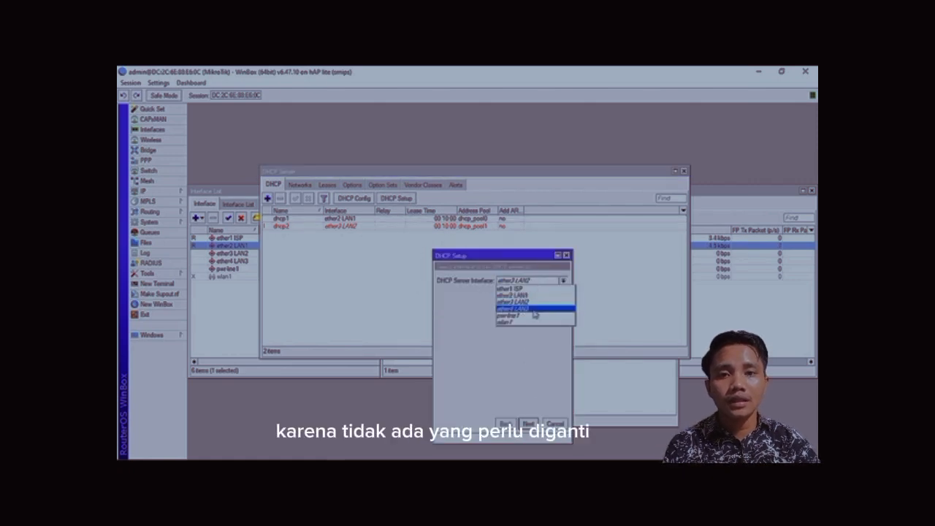
pyautogui.click(534, 310)
pyautogui.click(527, 424)
pyautogui.click(527, 424)
pyautogui.click(528, 423)
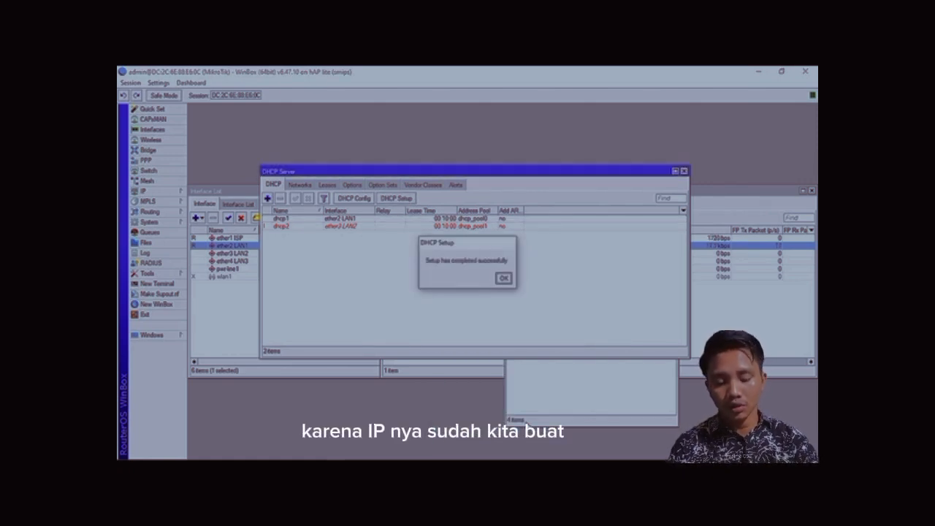
pyautogui.click(504, 277)
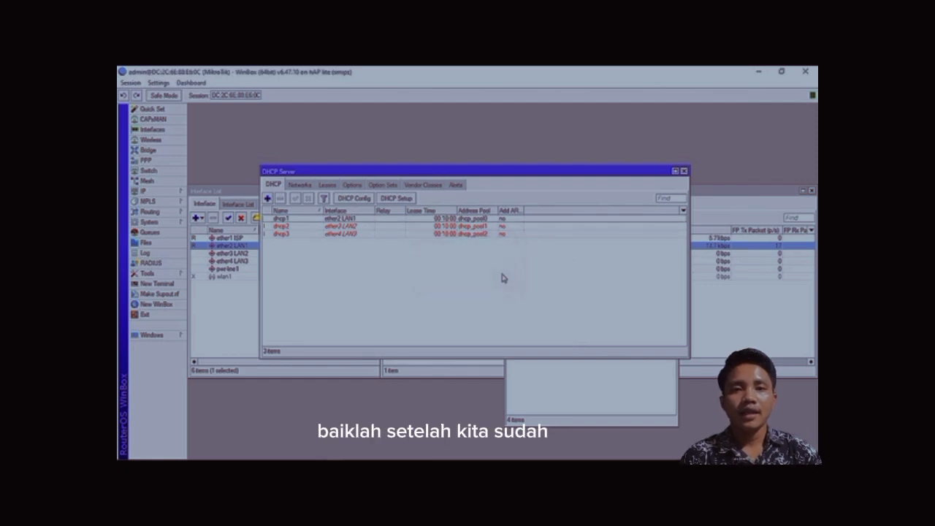
# Create a new firewall NAT rule and set its action to masquerade.
pyautogui.click(176, 193)
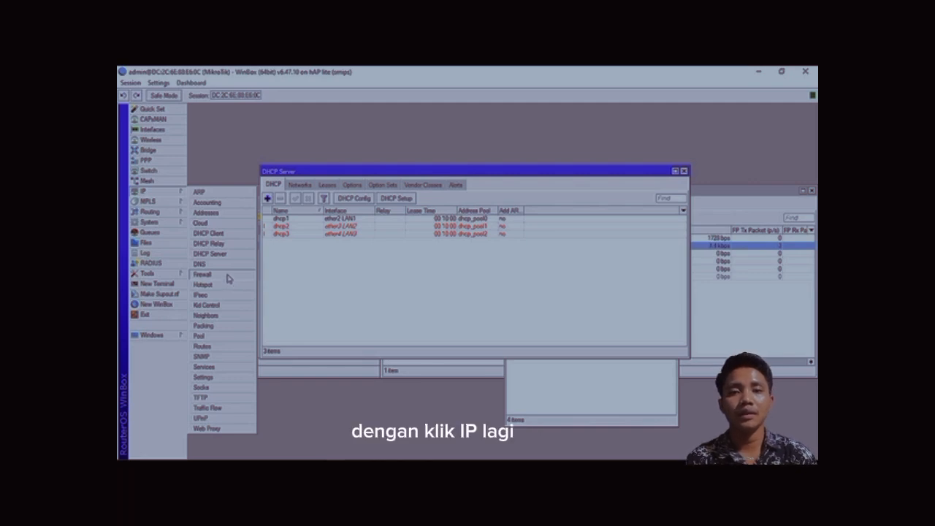
pyautogui.click(226, 278)
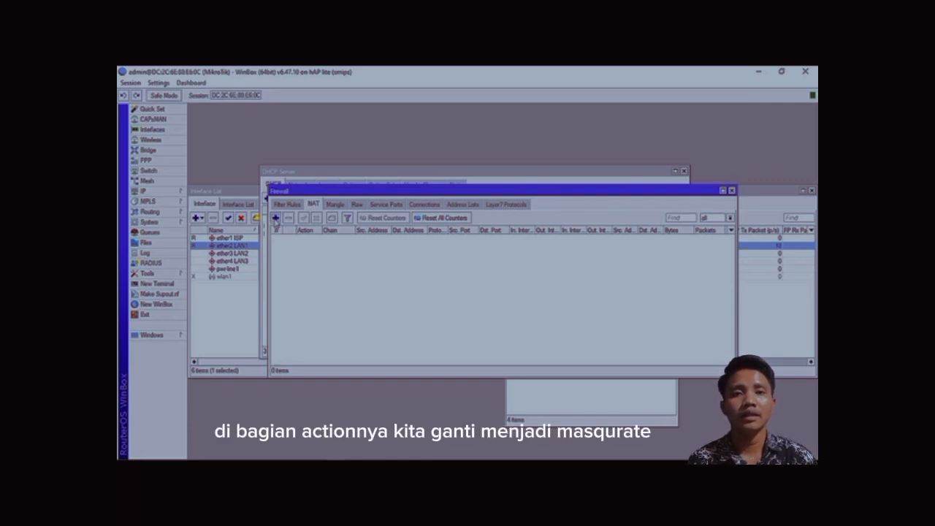
pyautogui.click(275, 218)
pyautogui.click(476, 192)
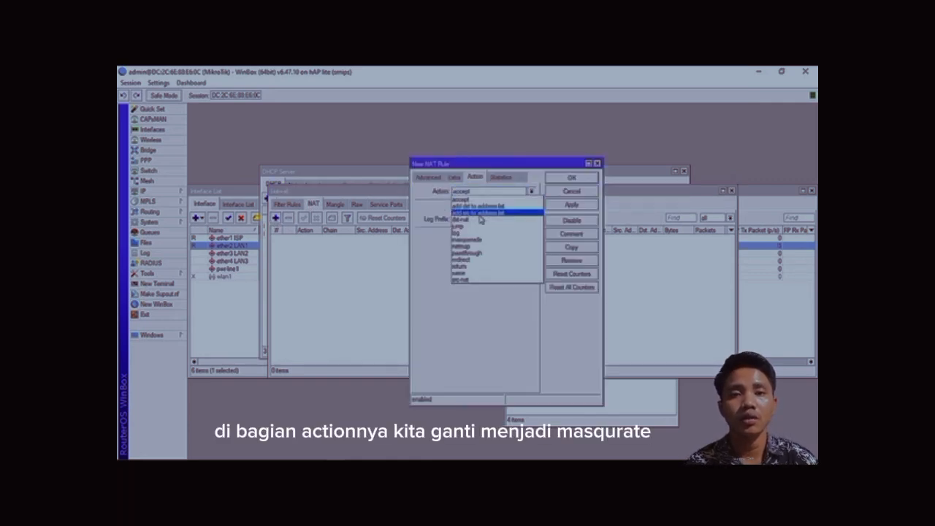
pyautogui.click(480, 239)
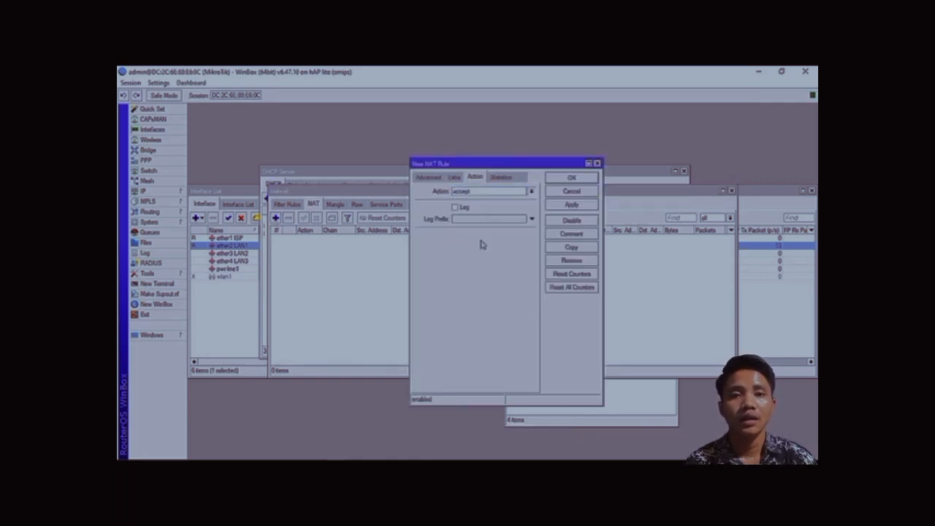
# Set the NAT rule's chain to srcnat and its out interface to ether1 ISP, then apply and close the rule.
pyautogui.click(430, 179)
pyautogui.click(430, 179)
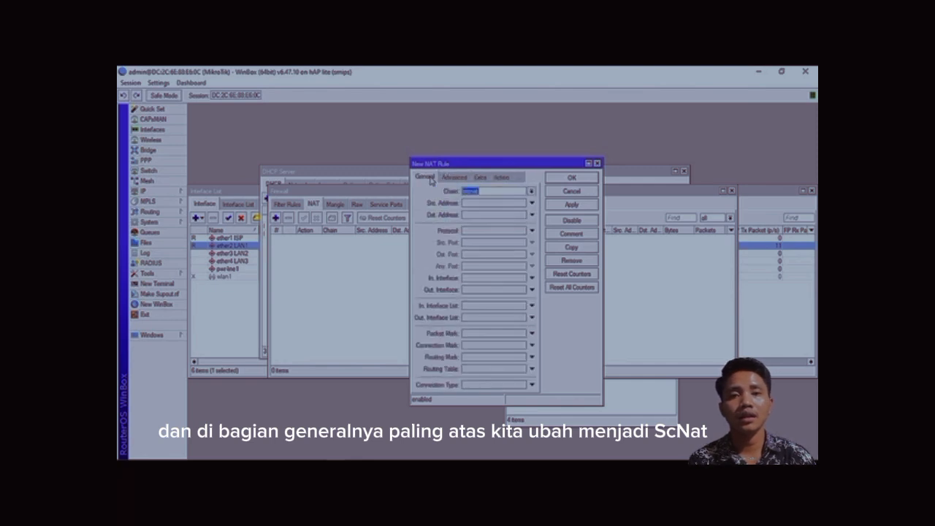
pyautogui.click(486, 291)
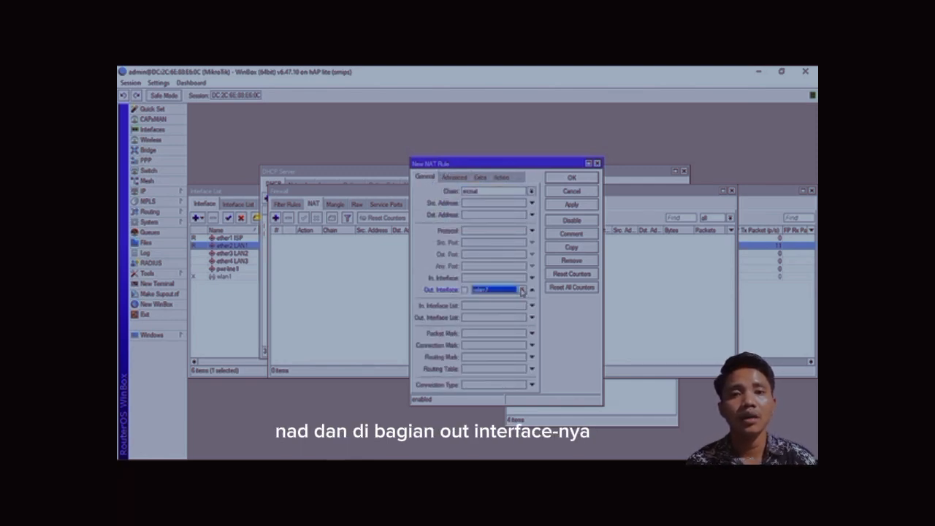
pyautogui.click(522, 291)
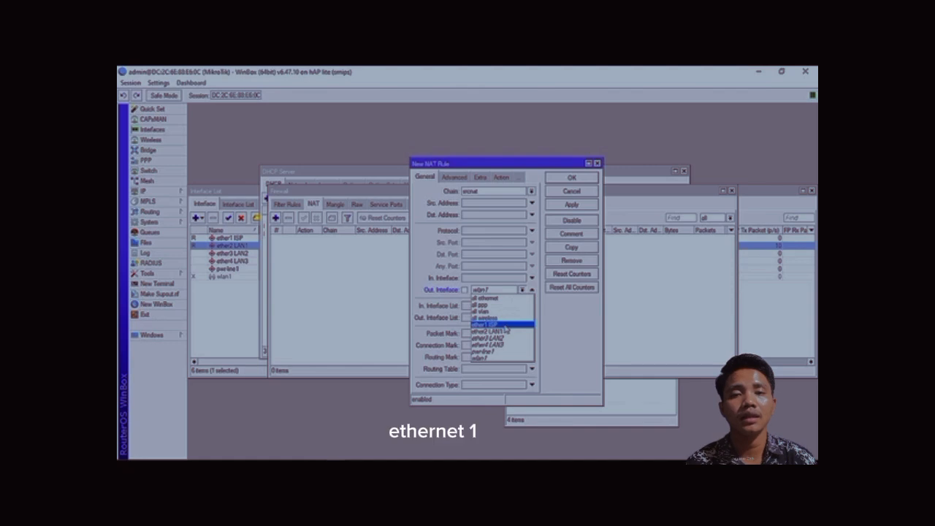
pyautogui.click(504, 325)
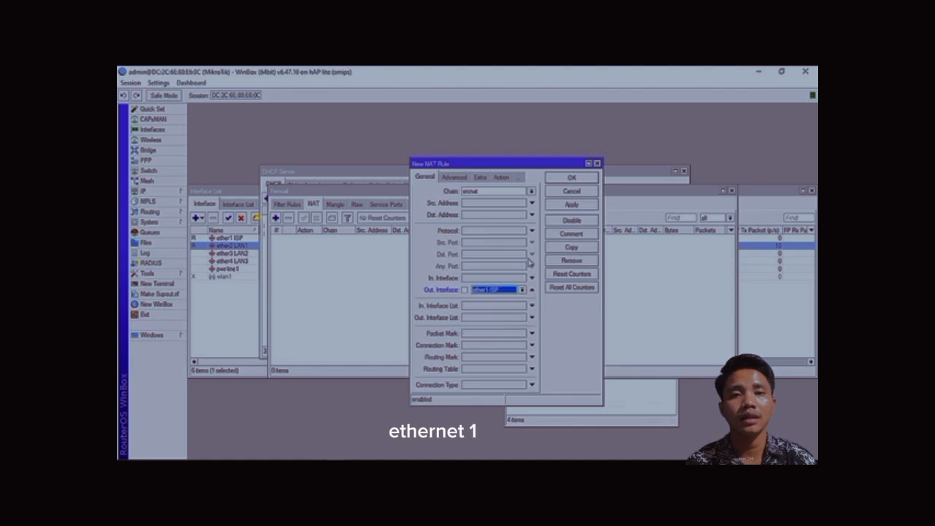
pyautogui.click(569, 207)
pyautogui.moveTo(539, 170); pyautogui.dragTo(486, 162)
pyautogui.click(503, 174)
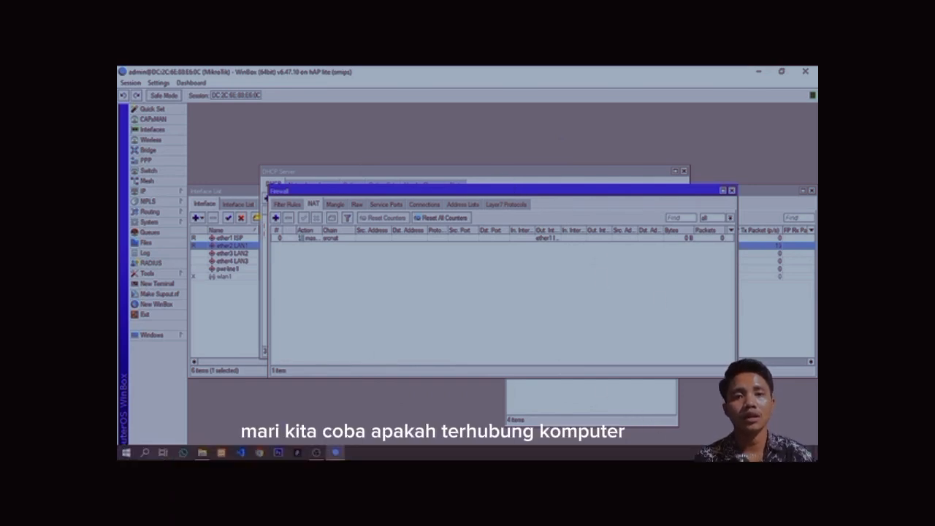
# In Windows network settings, disable and re-enable the Ethernet adapter, then close Network Connections.
pyautogui.click(739, 453)
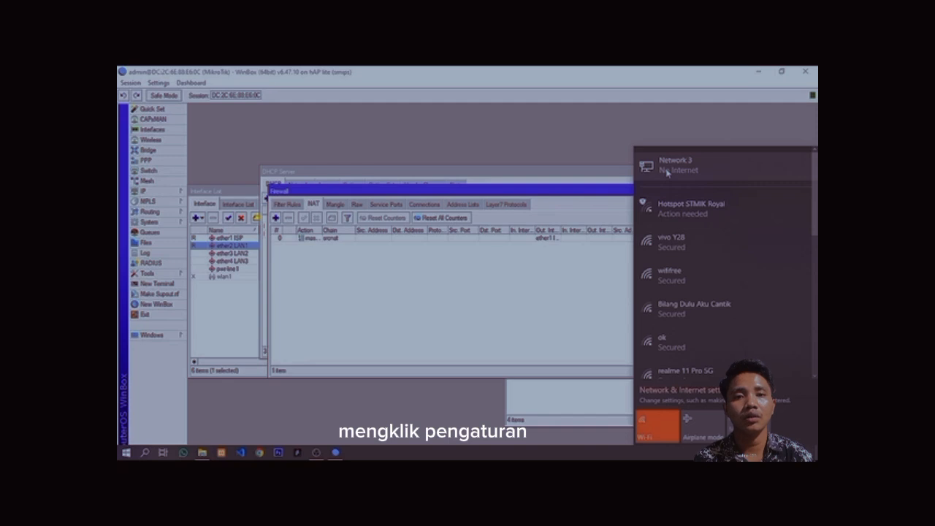
pyautogui.click(679, 175)
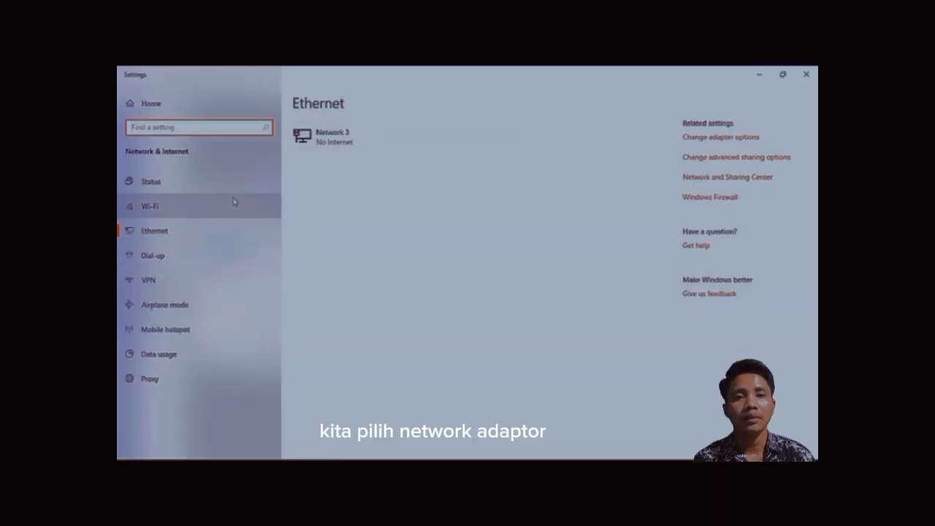
pyautogui.click(713, 138)
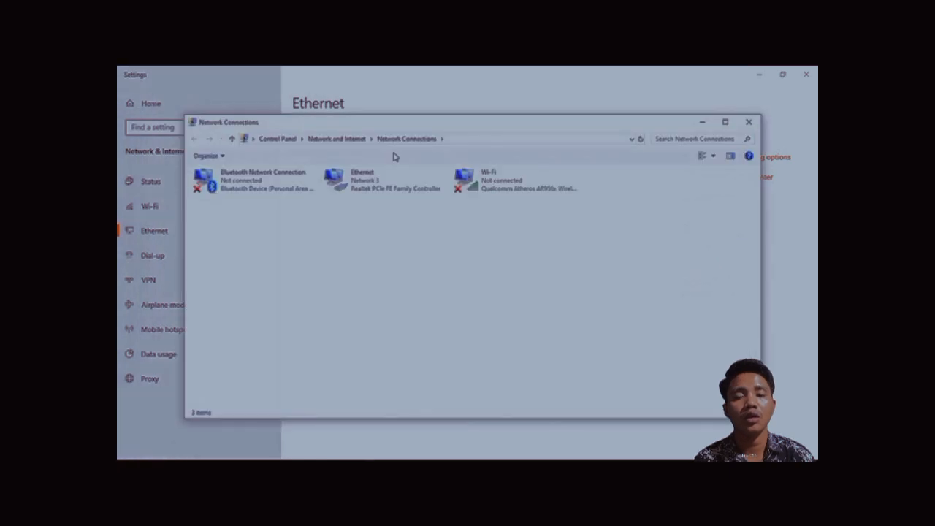
pyautogui.click(385, 183)
pyautogui.rightClick(386, 185)
pyautogui.click(410, 190)
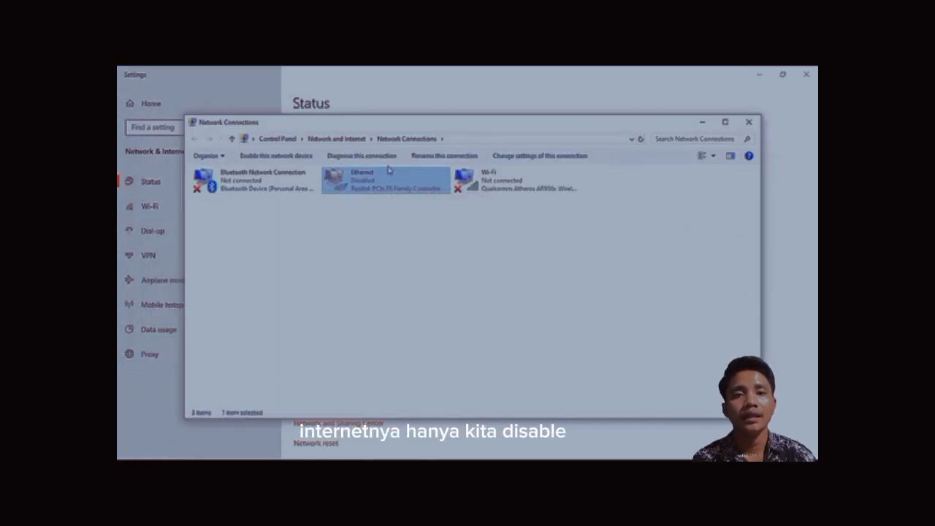
pyautogui.hotkey('alt', 'Tab')
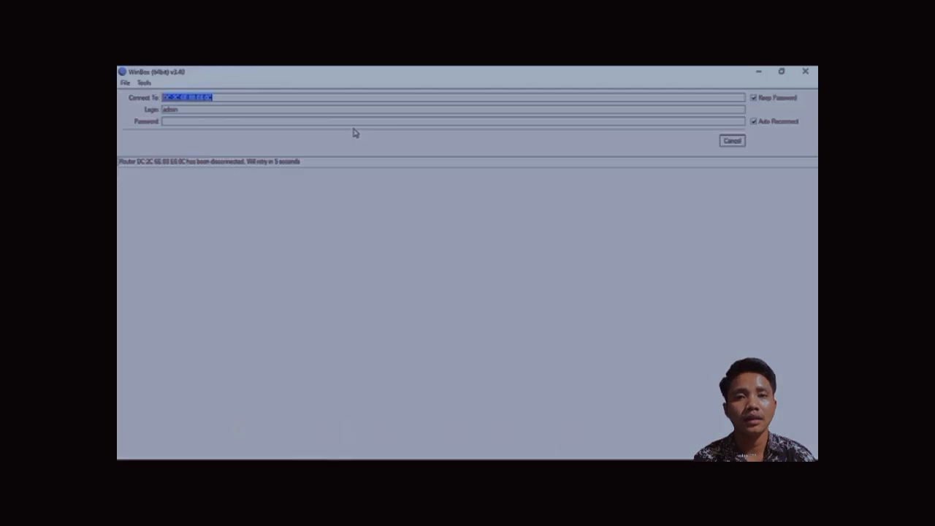
pyautogui.hotkey('alt', 'Tab')
pyautogui.rightClick(414, 183)
pyautogui.click(431, 191)
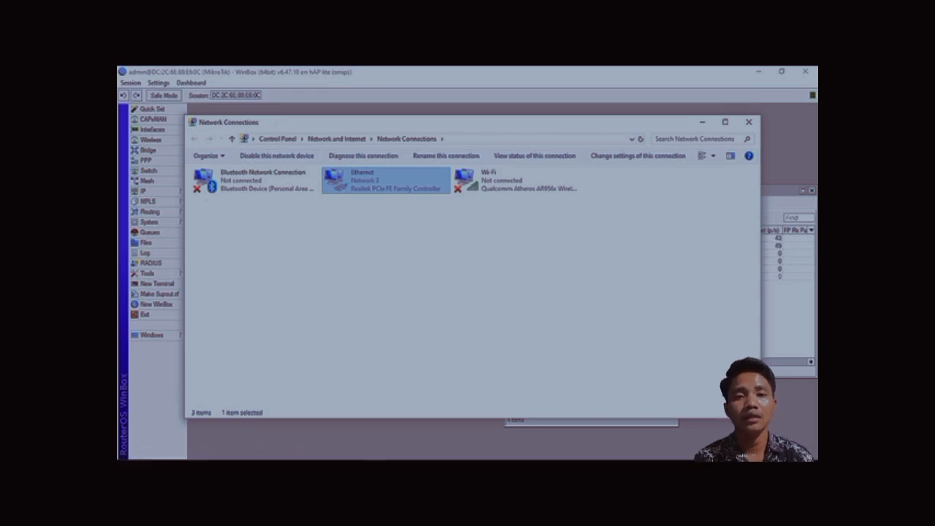
pyautogui.click(749, 122)
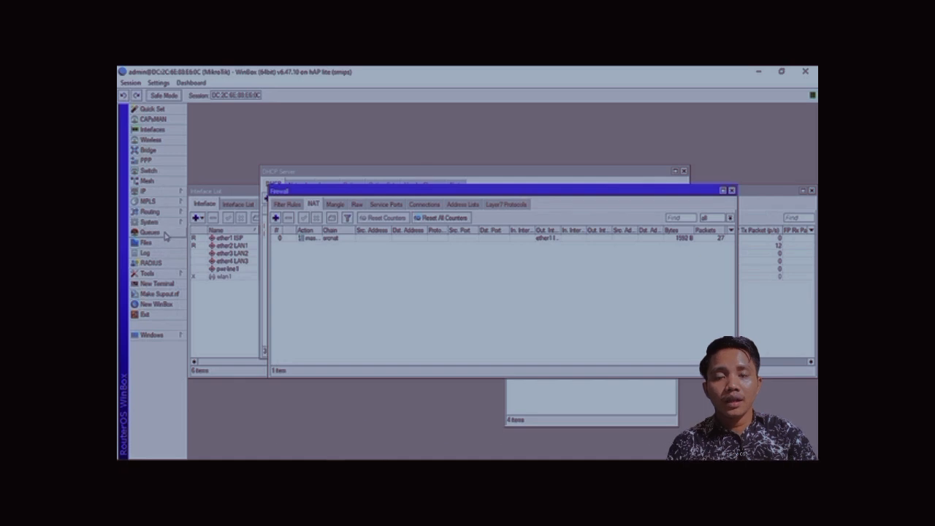
# Add a simple queue named LAN1 targeting ether2 LAN1 with 10M upload and download max limits.
pyautogui.click(150, 232)
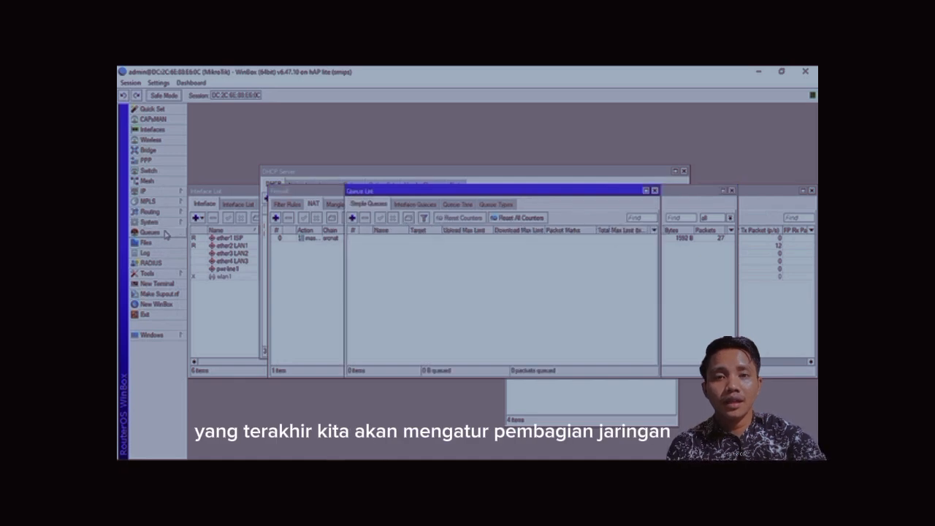
pyautogui.click(352, 218)
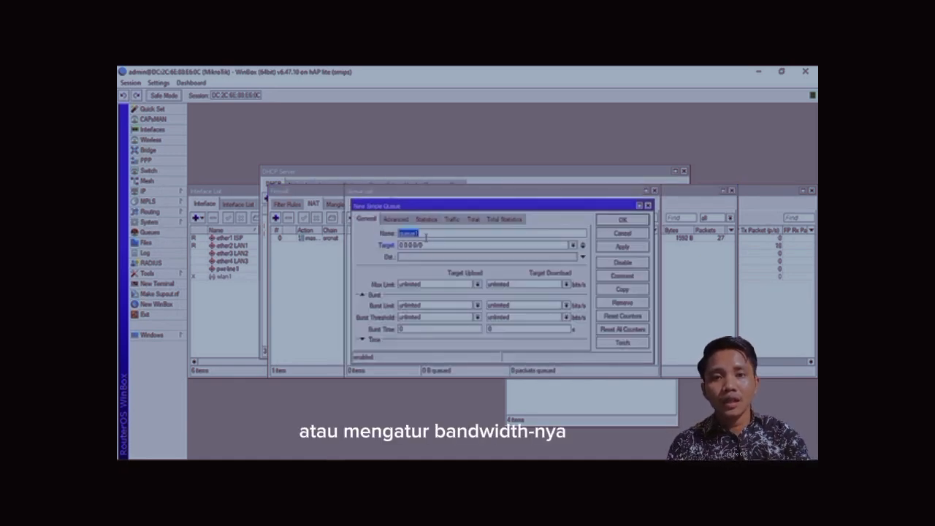
pyautogui.write('LAN1')
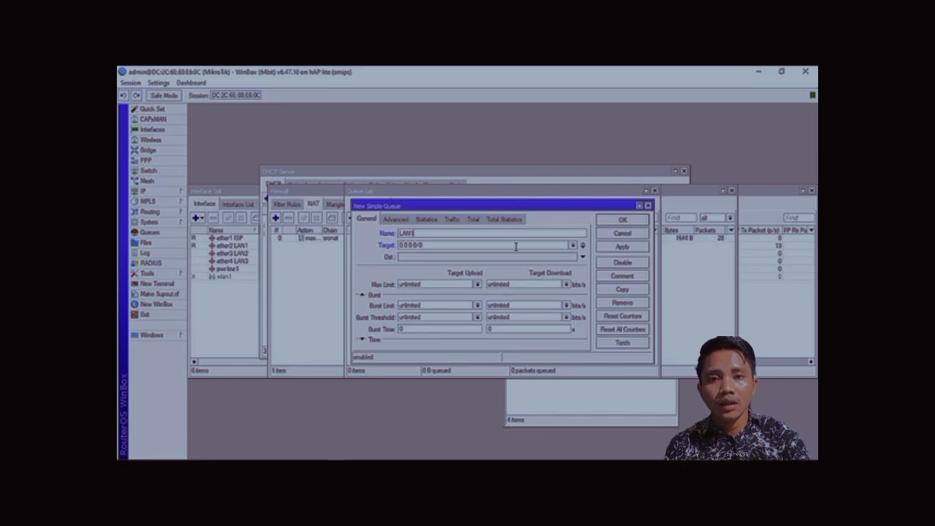
pyautogui.click(572, 246)
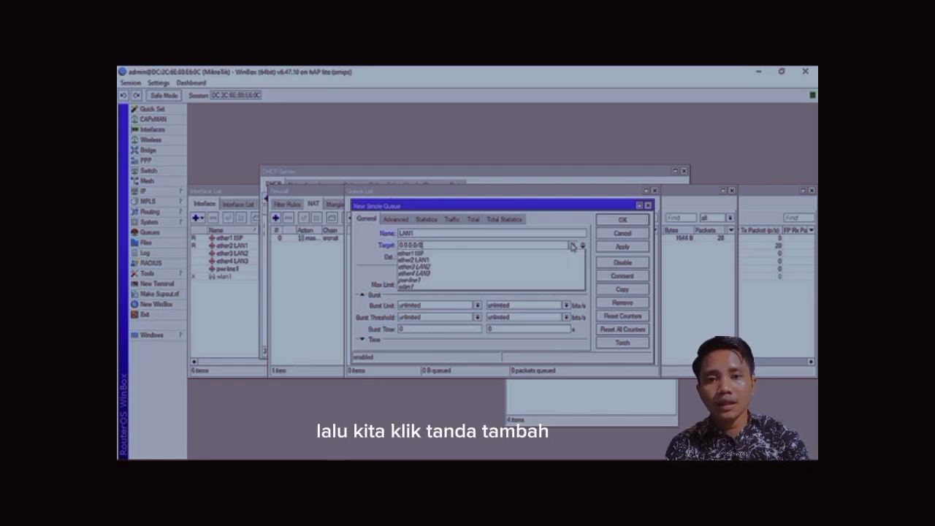
pyautogui.click(534, 261)
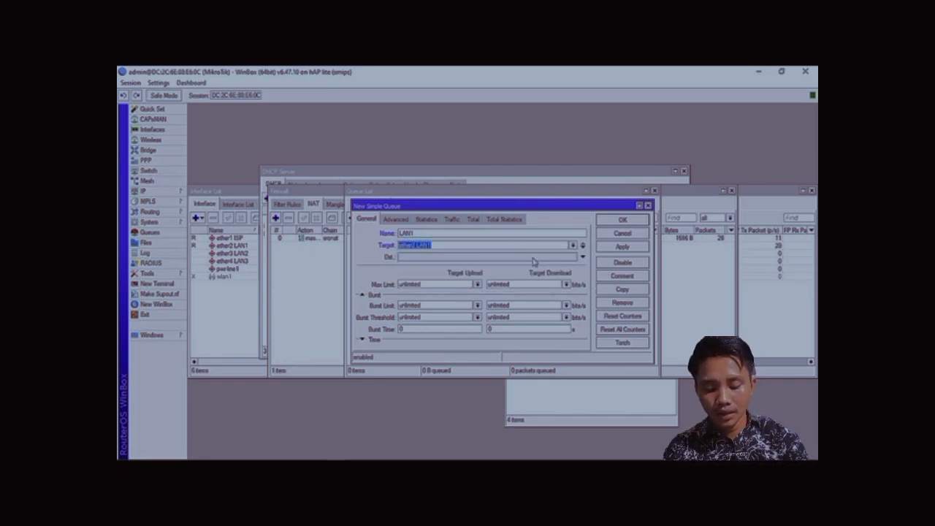
pyautogui.click(477, 284)
pyautogui.click(445, 371)
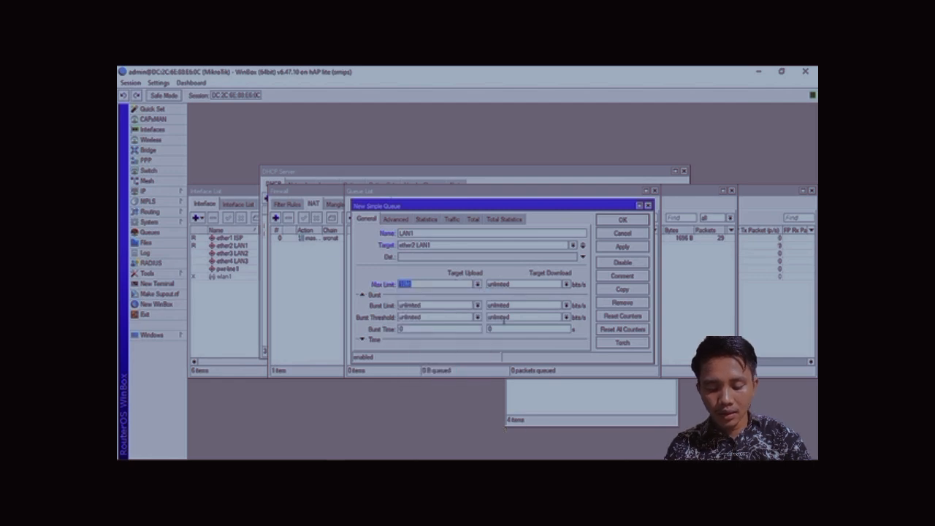
pyautogui.click(565, 285)
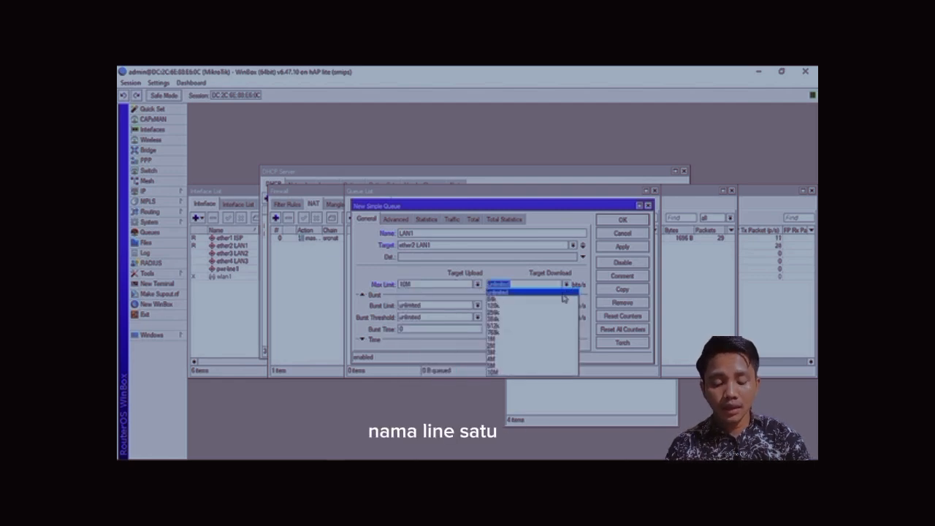
pyautogui.click(536, 373)
pyautogui.click(622, 247)
pyautogui.click(625, 220)
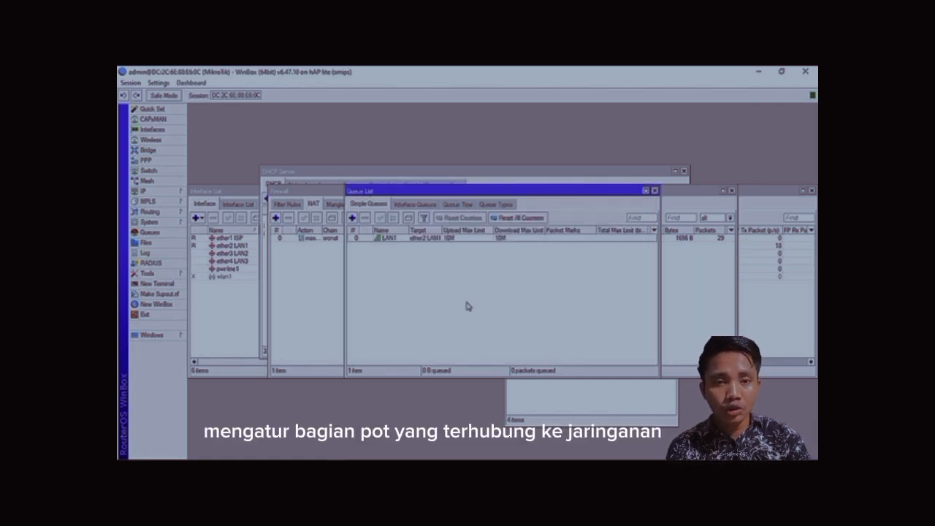
# Add a simple queue named LAN2 targeting ether3 LAN2 with 10M upload and download max limits.
pyautogui.click(351, 218)
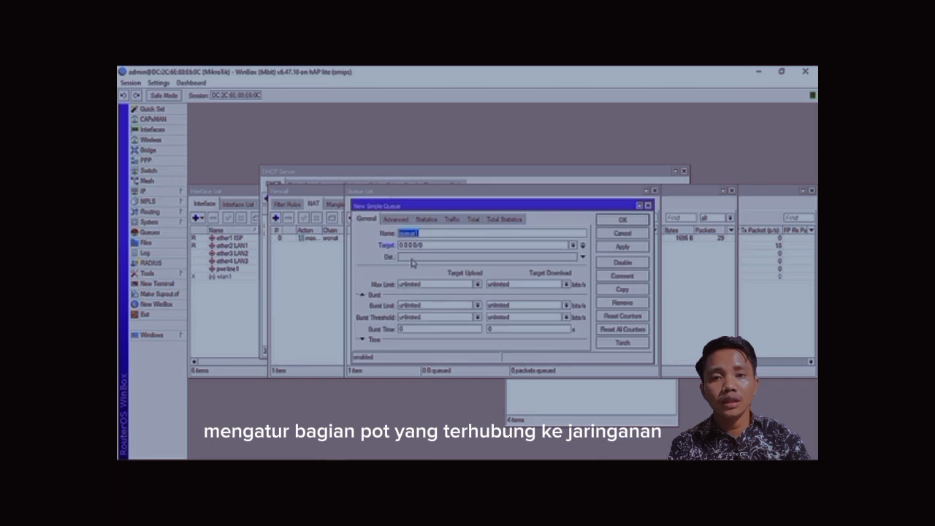
pyautogui.write('U')
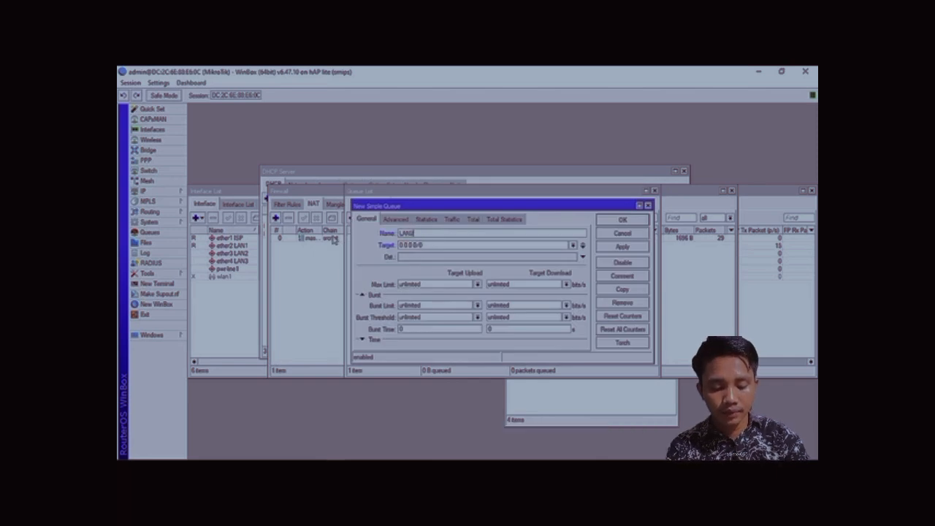
pyautogui.click(574, 245)
pyautogui.click(488, 267)
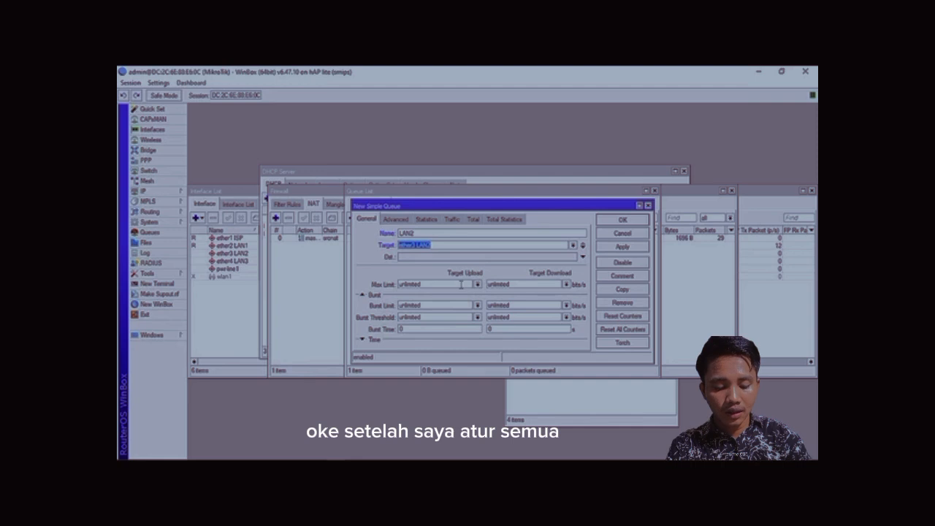
pyautogui.click(477, 284)
pyautogui.click(446, 373)
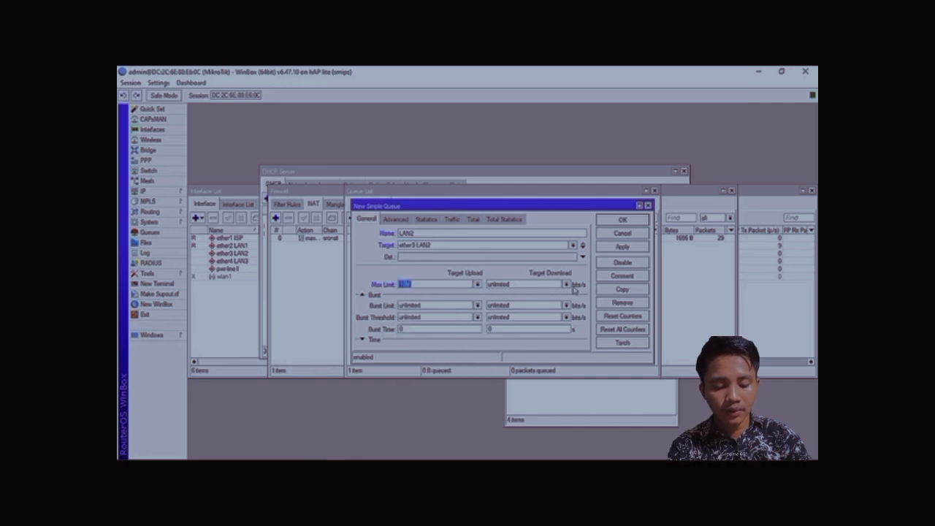
pyautogui.click(567, 285)
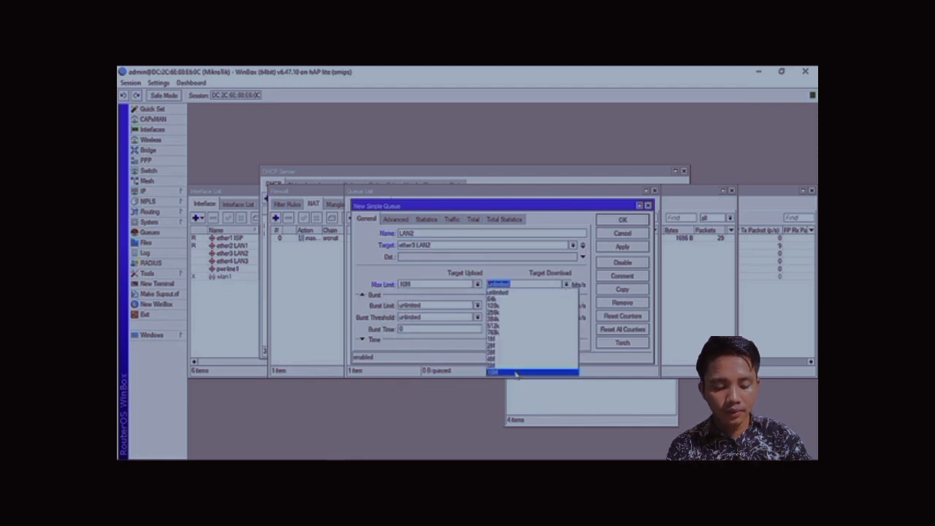
pyautogui.click(516, 373)
pyautogui.click(606, 245)
pyautogui.click(618, 220)
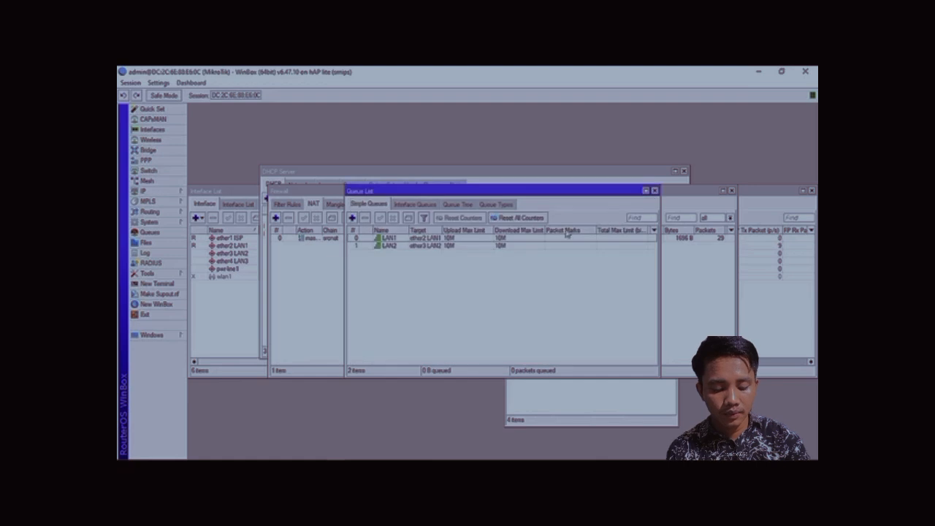
# Add a simple queue named LAN3 targeting ether4 LAN3 with 10M upload and download max limits.
pyautogui.click(352, 218)
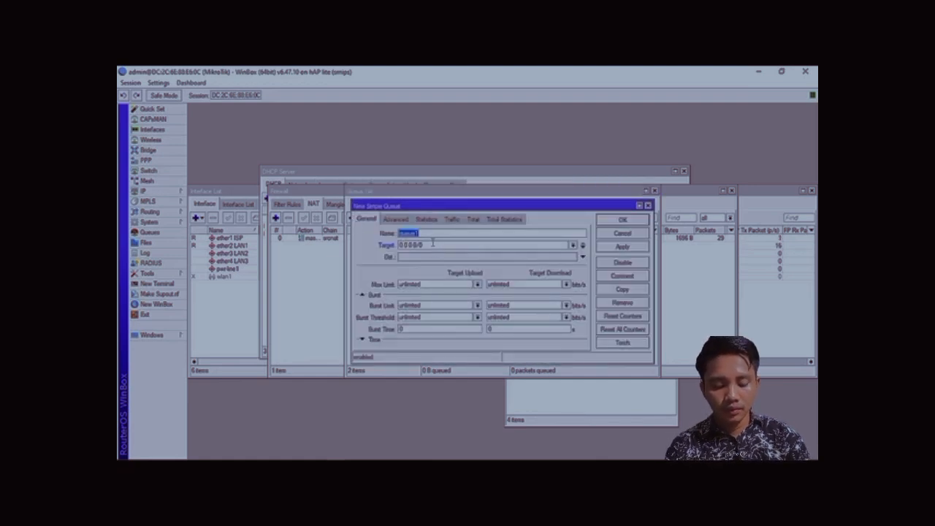
pyautogui.write('LAN')
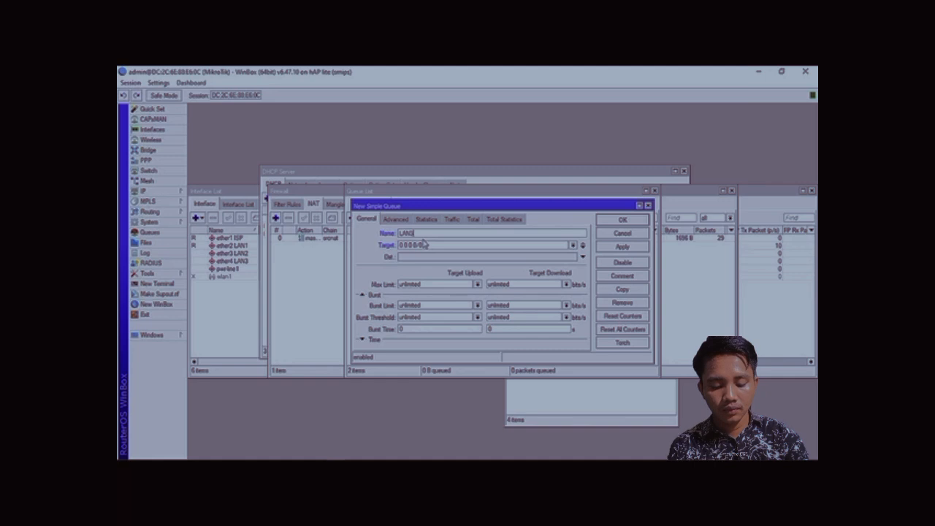
pyautogui.write('3')
pyautogui.click(572, 245)
pyautogui.click(530, 275)
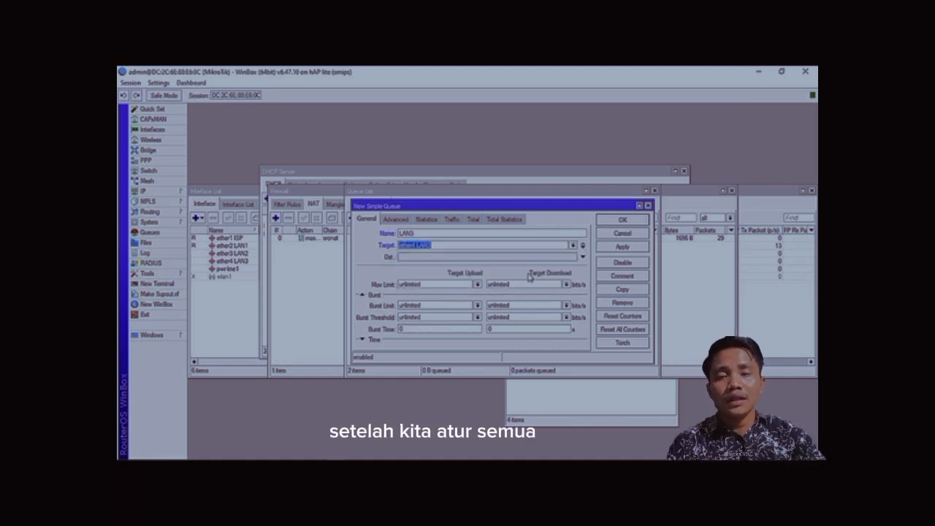
pyautogui.click(455, 286)
pyautogui.click(477, 285)
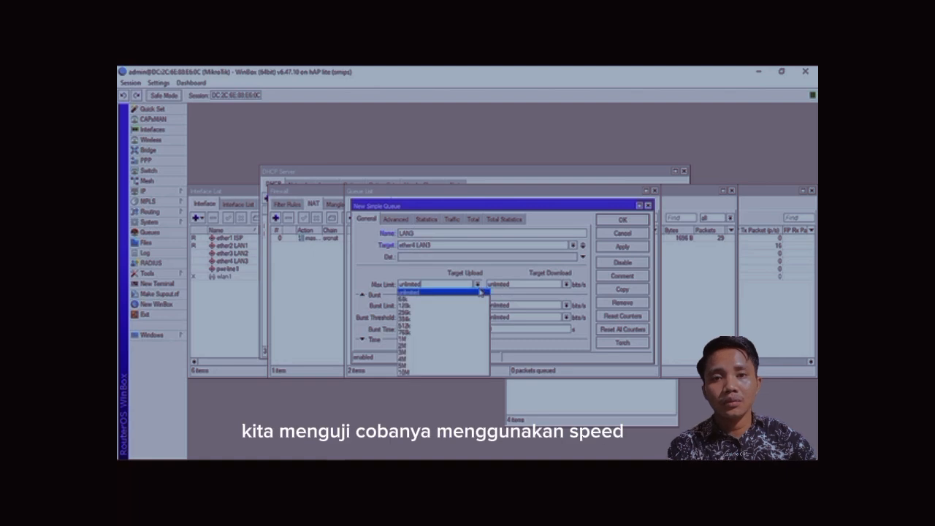
pyautogui.click(406, 372)
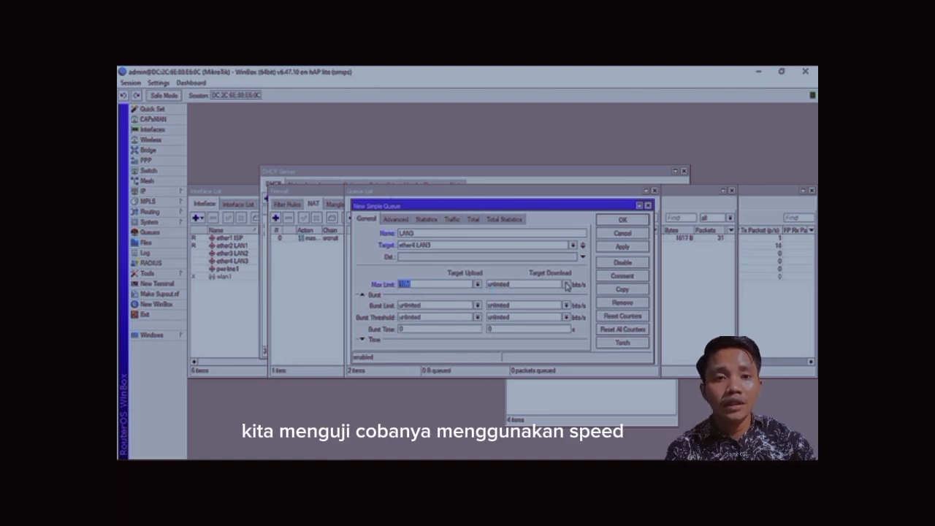
pyautogui.click(567, 284)
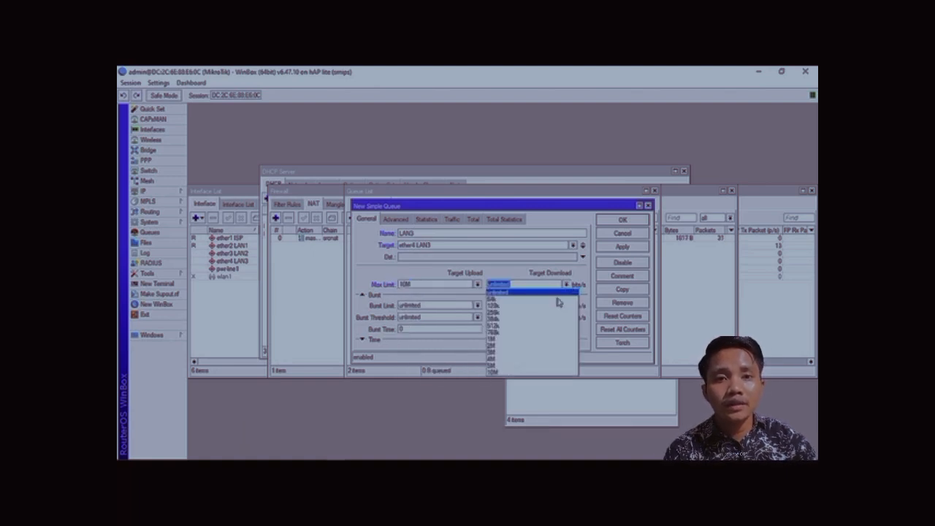
pyautogui.click(532, 372)
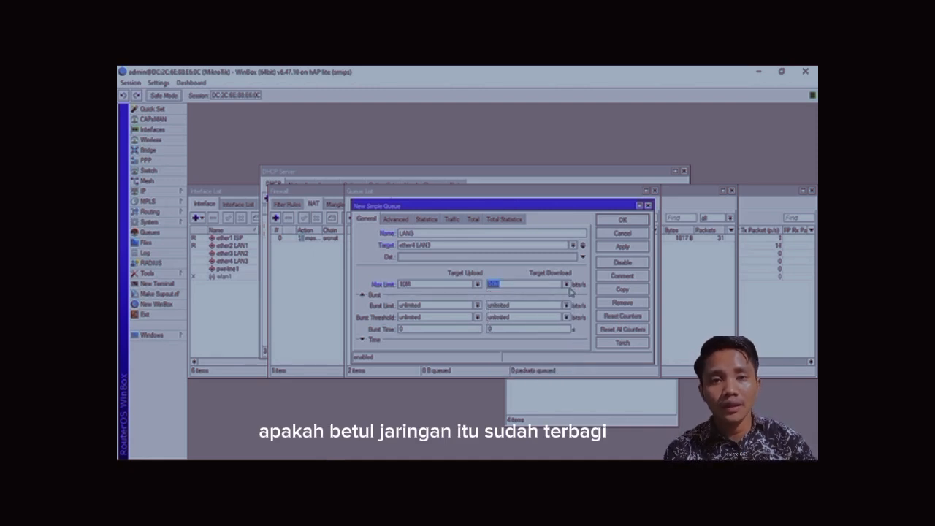
pyautogui.click(622, 247)
pyautogui.click(623, 220)
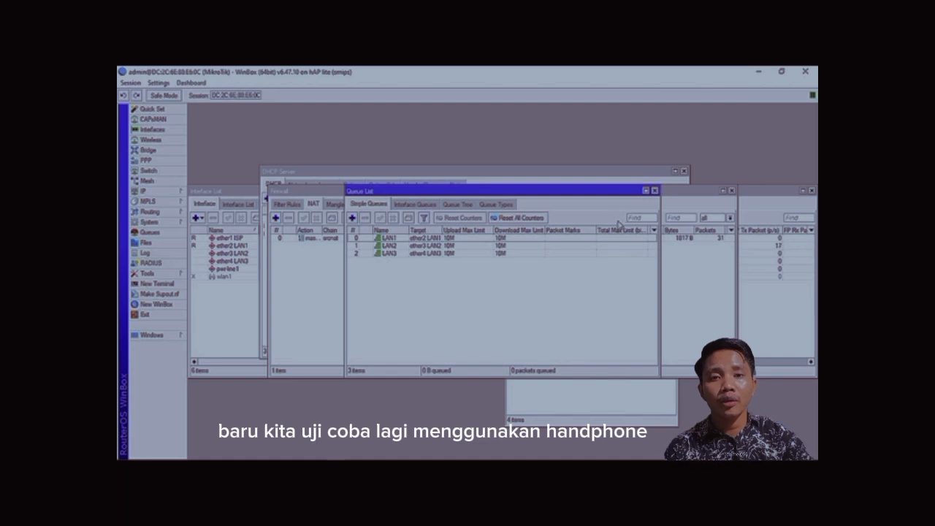